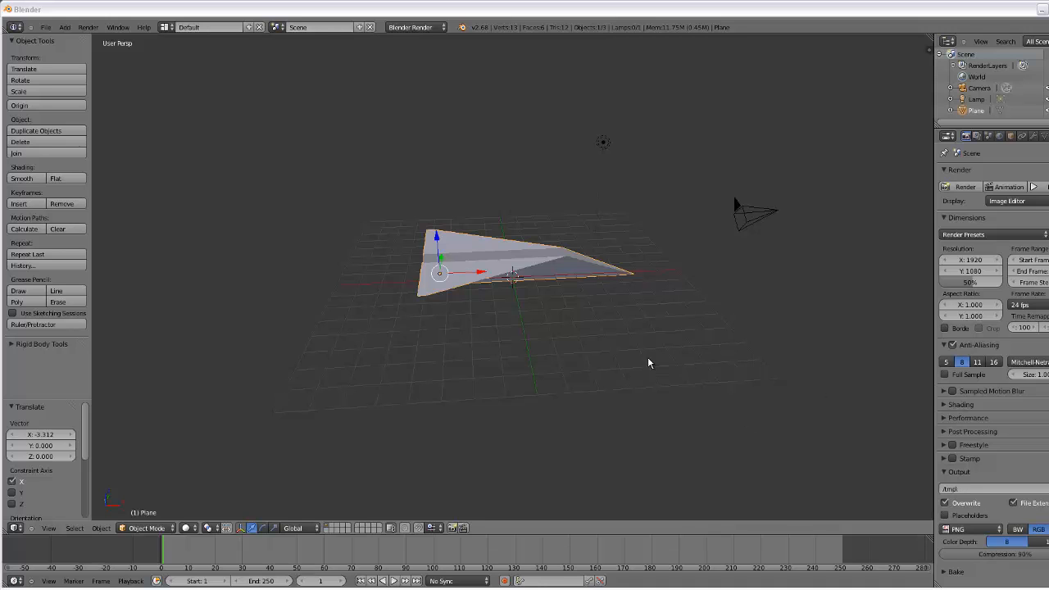
- Scale the paper airplane down uniformly by a factor of 0.15
mouse_move(544, 331)
middle_mouse_down()
mouse_move(574, 284)
mouse_move(550, 331)
mouse_move(497, 372)
mouse_move(442, 361)
mouse_move(391, 321)
mouse_move(415, 305)
mouse_move(457, 312)
mouse_move(485, 342)
mouse_move(527, 321)
mouse_move(538, 335)
middle_mouse_up()
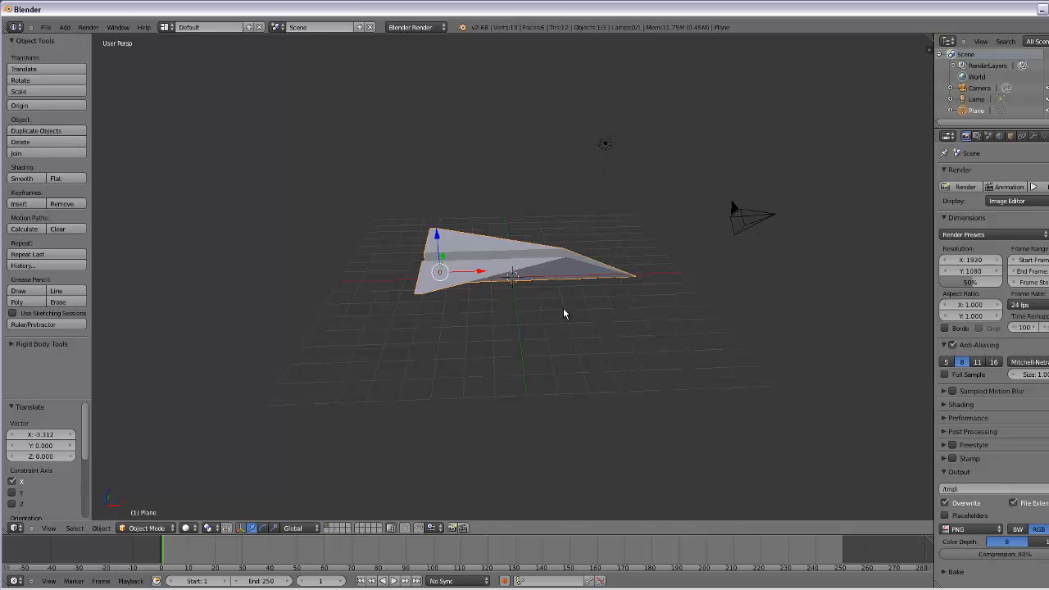
left_click(273, 528)
left_click_drag(446, 272, 444, 273)
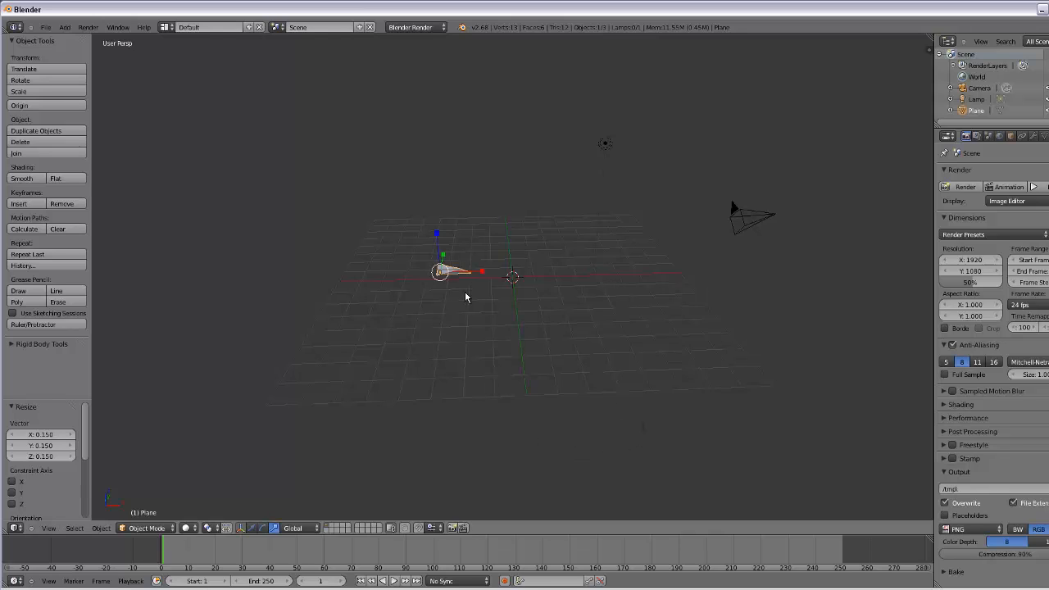
- Raise the paper airplane along Z and move it about -5.02 units along X
scroll(461, 305, "up", 3)
middle_click_drag(462, 305, 484, 331)
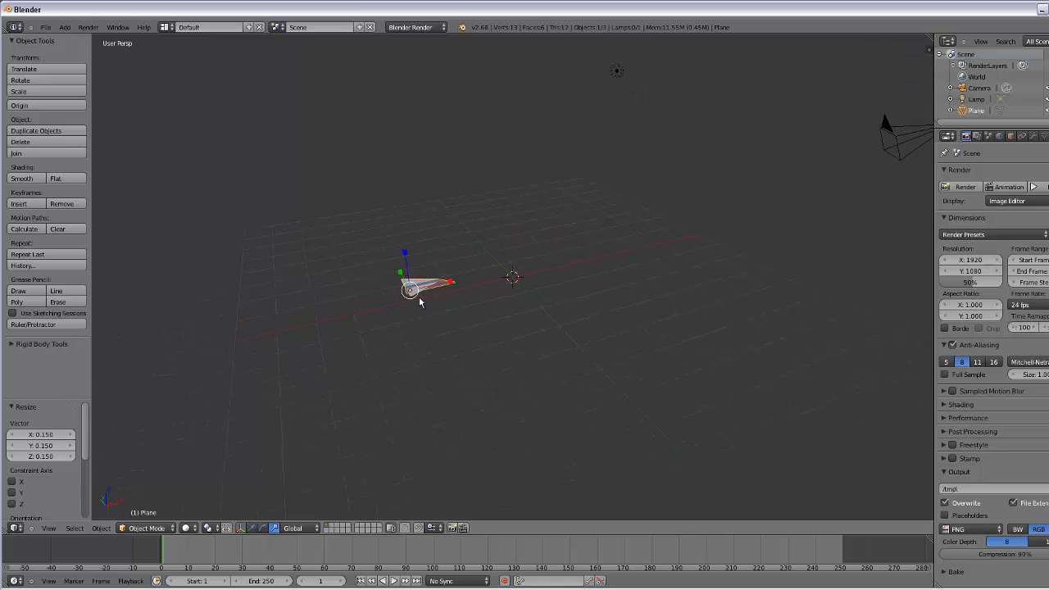
left_click(252, 528)
left_click_drag(405, 251, 391, 138)
left_click_drag(432, 174, 209, 175)
middle_click_drag(281, 323, 381, 319)
scroll(515, 350, "down", 2)
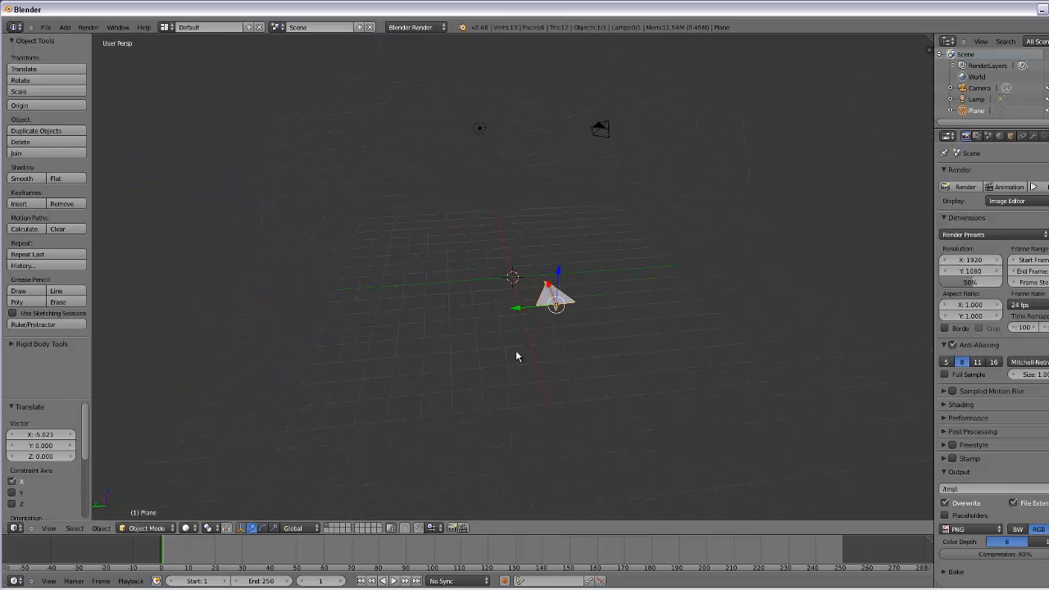
- Move the paper airplane about 5.44 units along Y
middle_click_drag(556, 365, 535, 373)
key("g")
key("y")
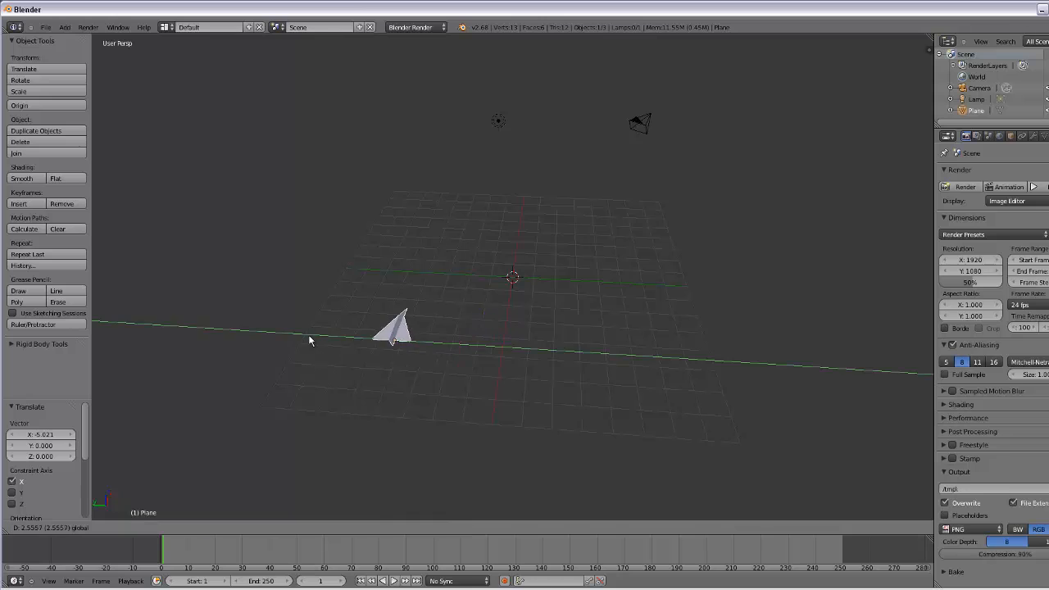
left_click(351, 369)
middle_click_drag(351, 369, 511, 412)
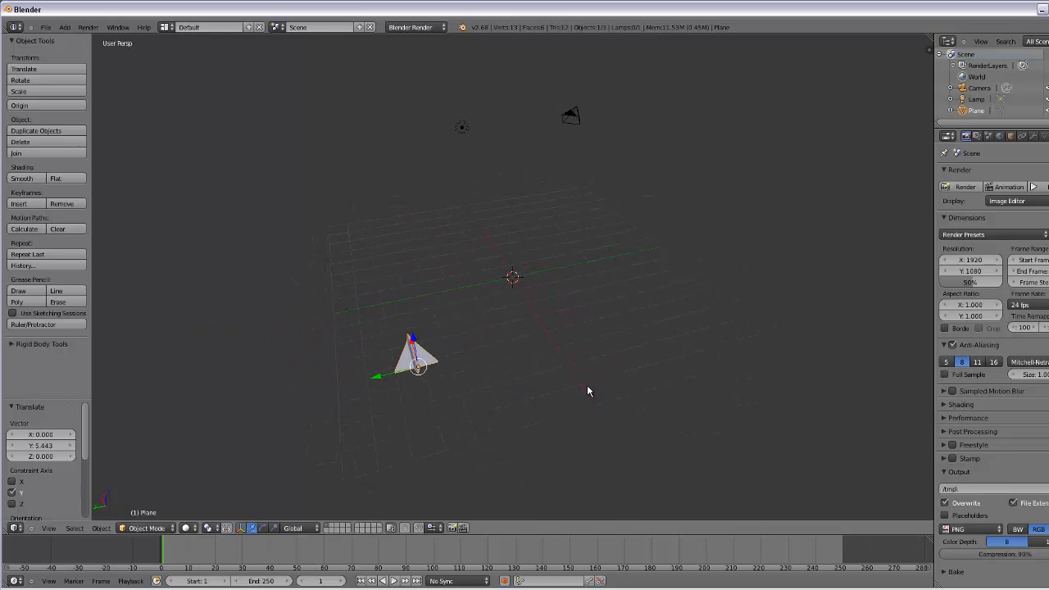
mouse_move(588, 392)
middle_mouse_down()
mouse_move(553, 382)
mouse_move(570, 386)
middle_mouse_up()
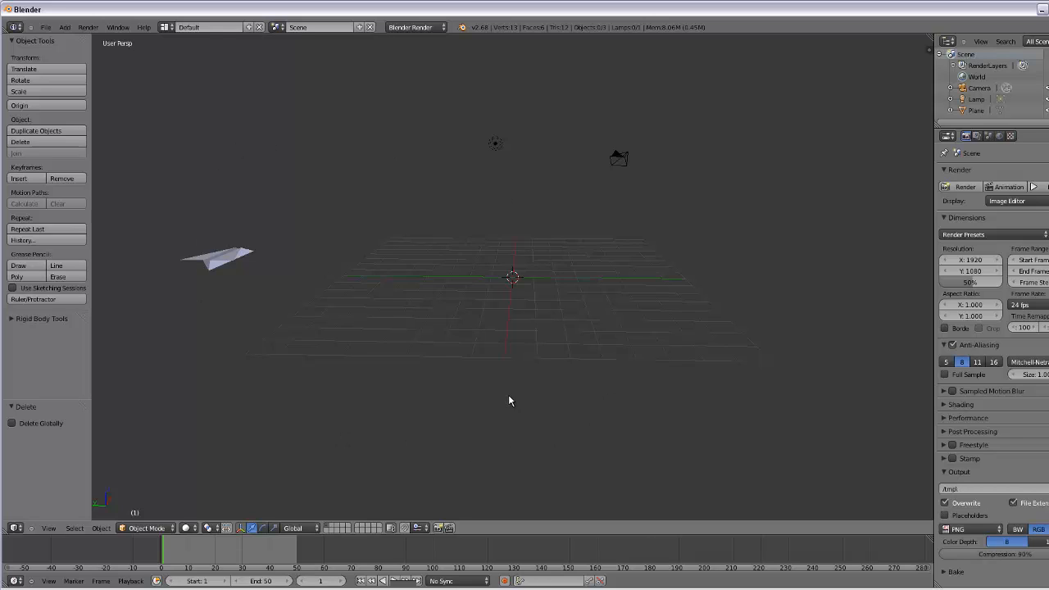
- Add a plane mesh as the ground, scaled uniformly about 12 times and raised about 0.11 along Z
left_click(64, 27)
mouse_move(76, 40)
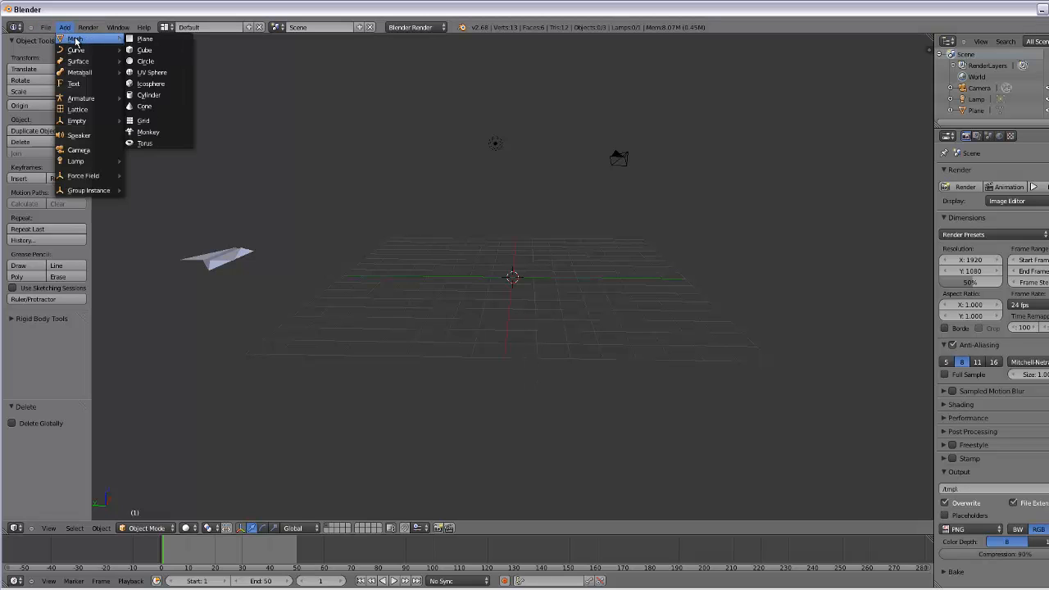
left_click(146, 40)
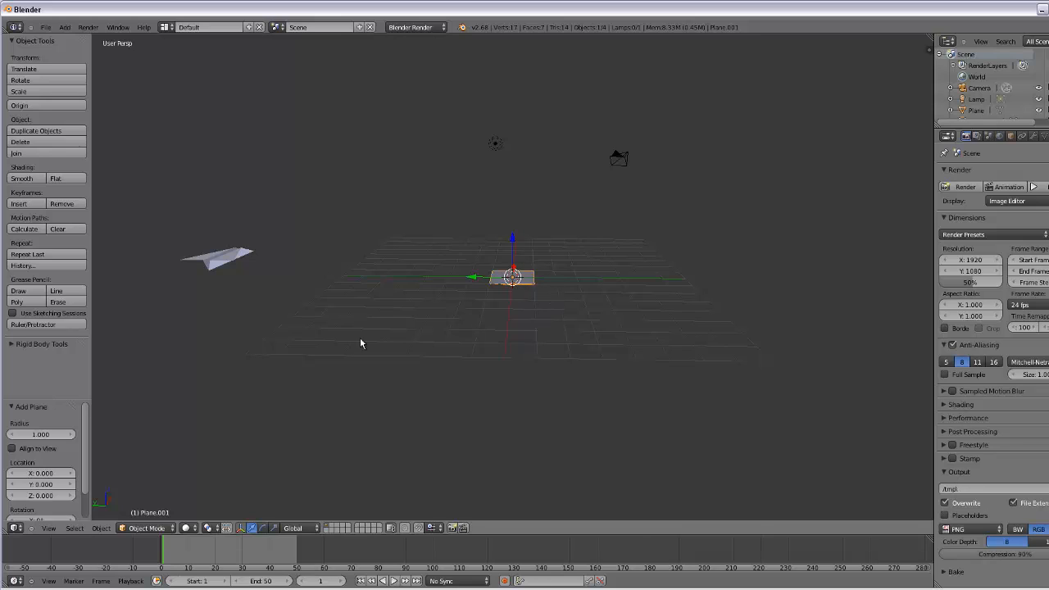
left_click(274, 528)
left_click_drag(519, 279, 599, 237)
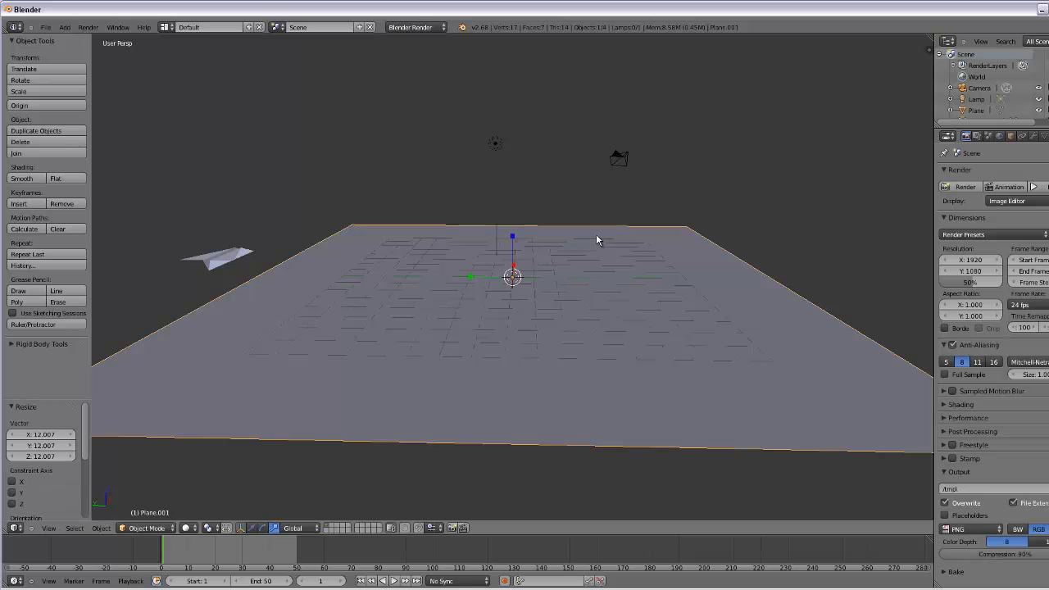
left_click(253, 528)
left_click_drag(513, 237, 514, 240)
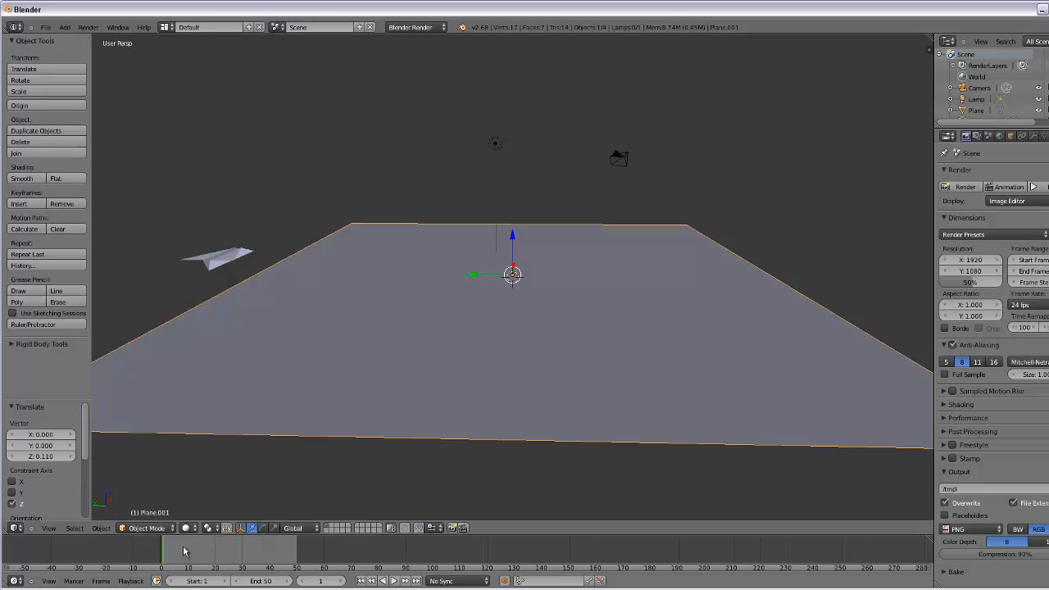
- Scrub the timeline to frame 18 and back to frame 1, and select the paper airplane
left_click_drag(164, 554, 210, 553)
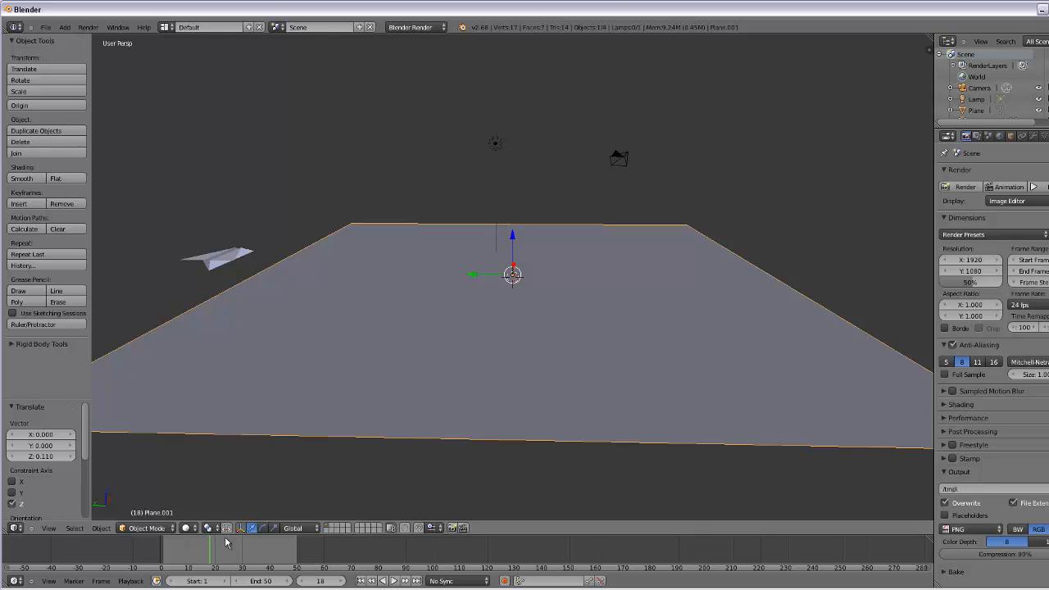
left_click_drag(211, 554, 164, 556)
right_click(238, 258)
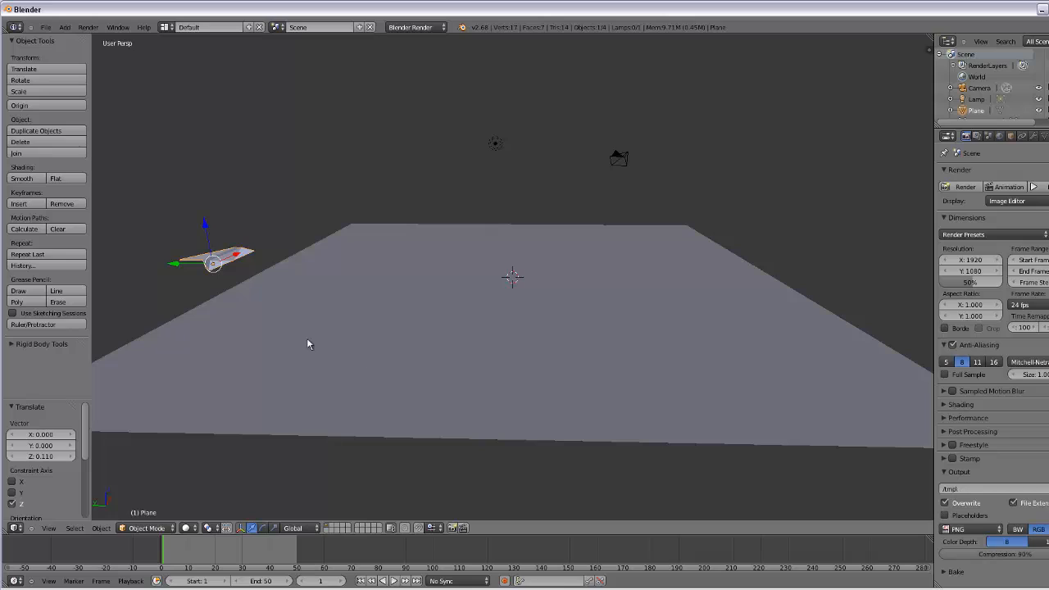
- Try an animation end frame of 250 and restore it to 50
left_click(271, 580)
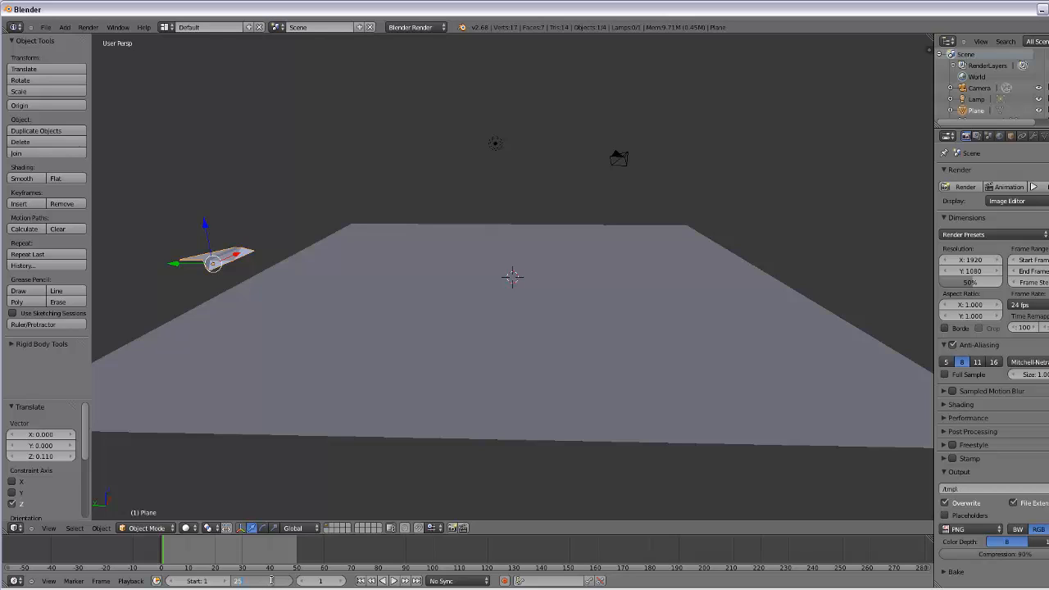
type("250")
key("Return")
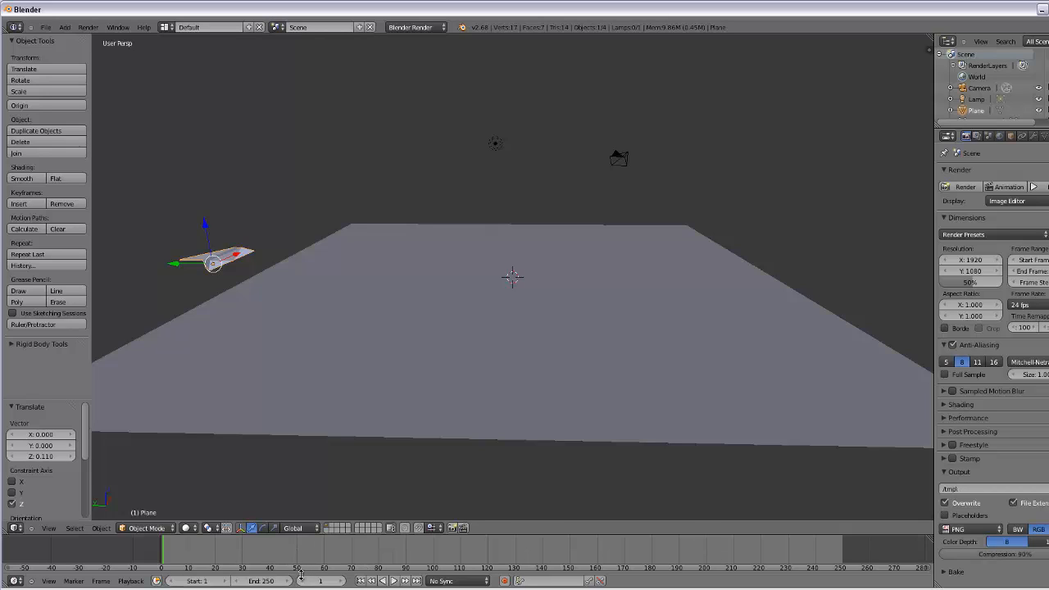
left_click(265, 582)
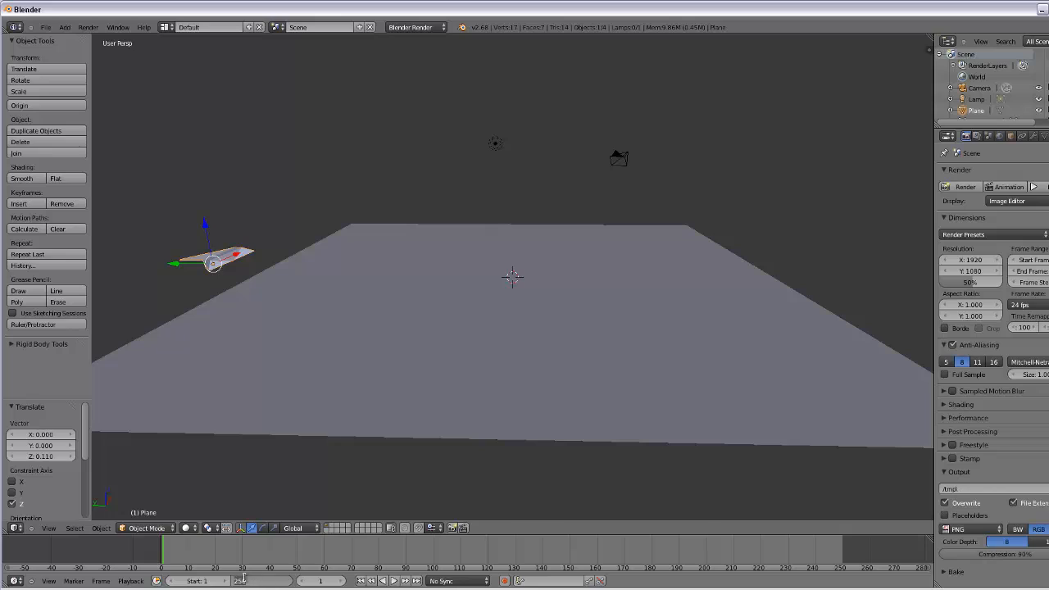
key("Return")
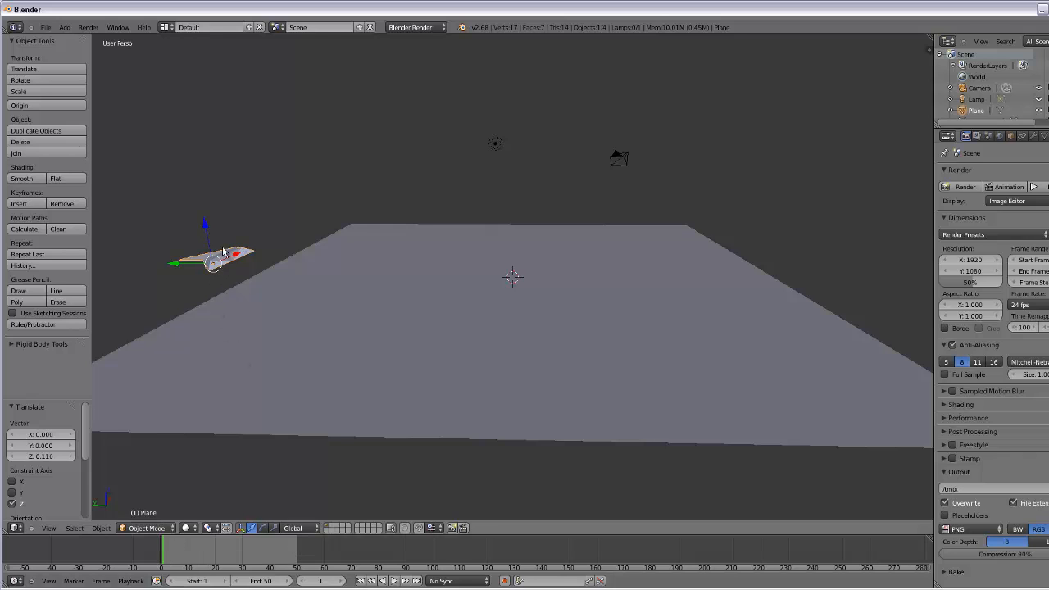
- Insert a LocRotScale keyframe for the paper airplane at frame 1
mouse_move(336, 345)
middle_mouse_down()
mouse_move(319, 403)
mouse_move(235, 382)
mouse_move(377, 356)
mouse_move(335, 339)
mouse_move(335, 355)
mouse_move(323, 355)
mouse_move(341, 326)
mouse_move(335, 361)
middle_mouse_up()
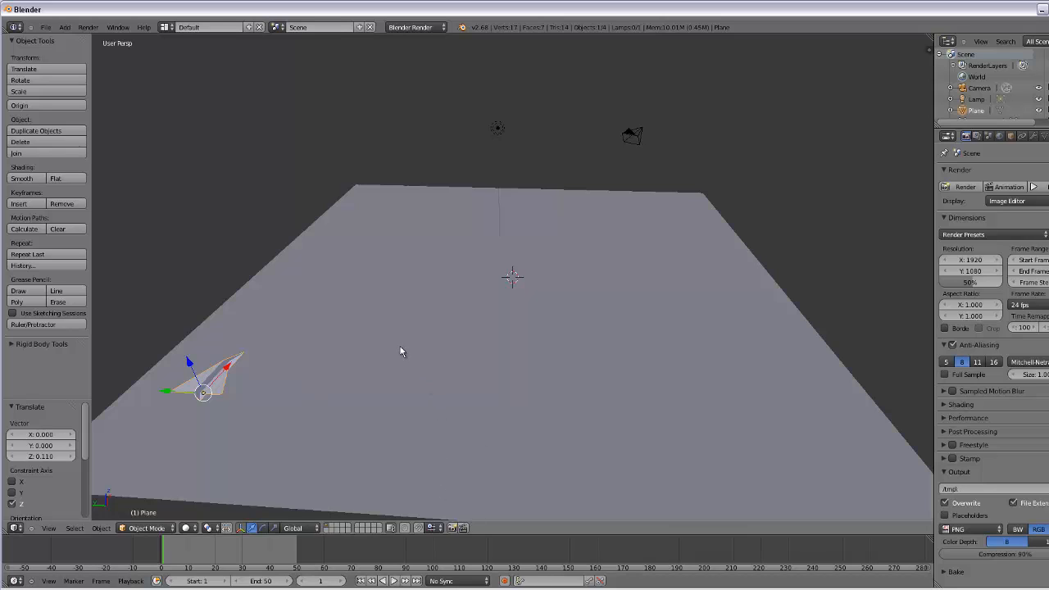
key("i")
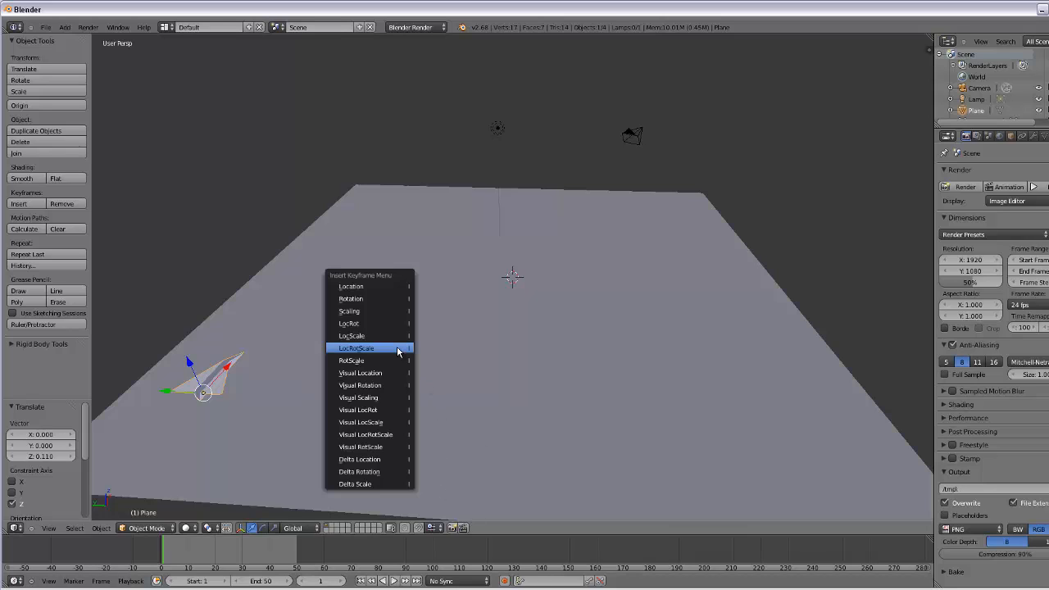
left_click(353, 287)
key("i")
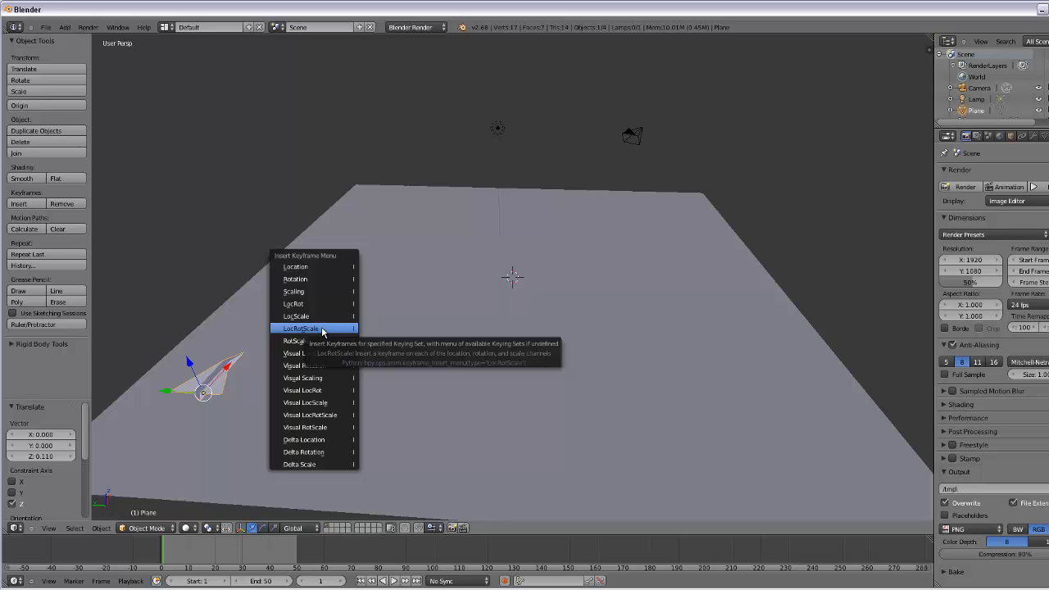
left_click(321, 330)
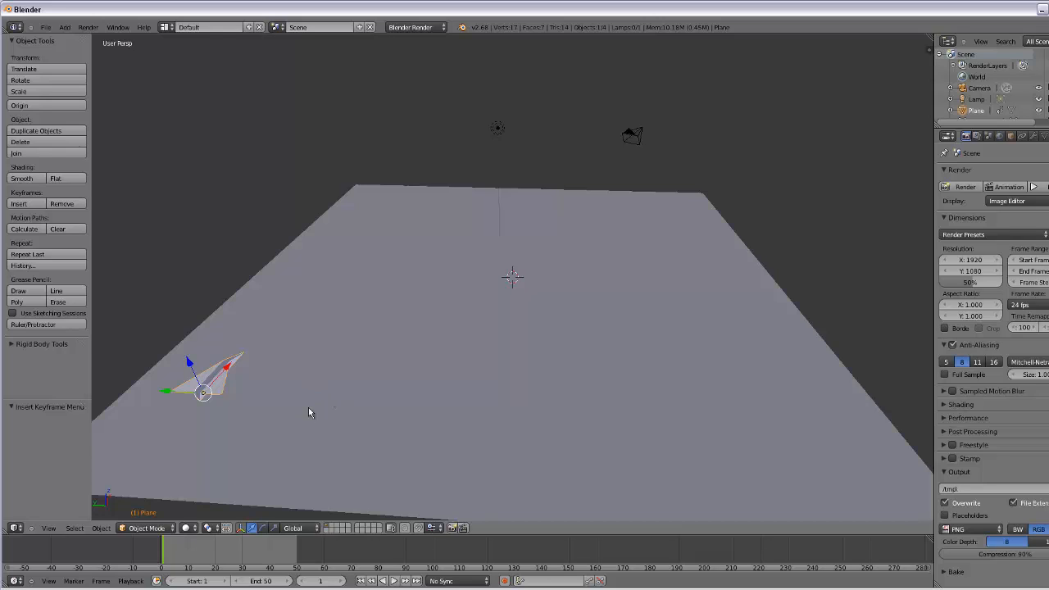
- Set the current frame to 49, near the end of the animation range
middle_click_drag(337, 443, 286, 466)
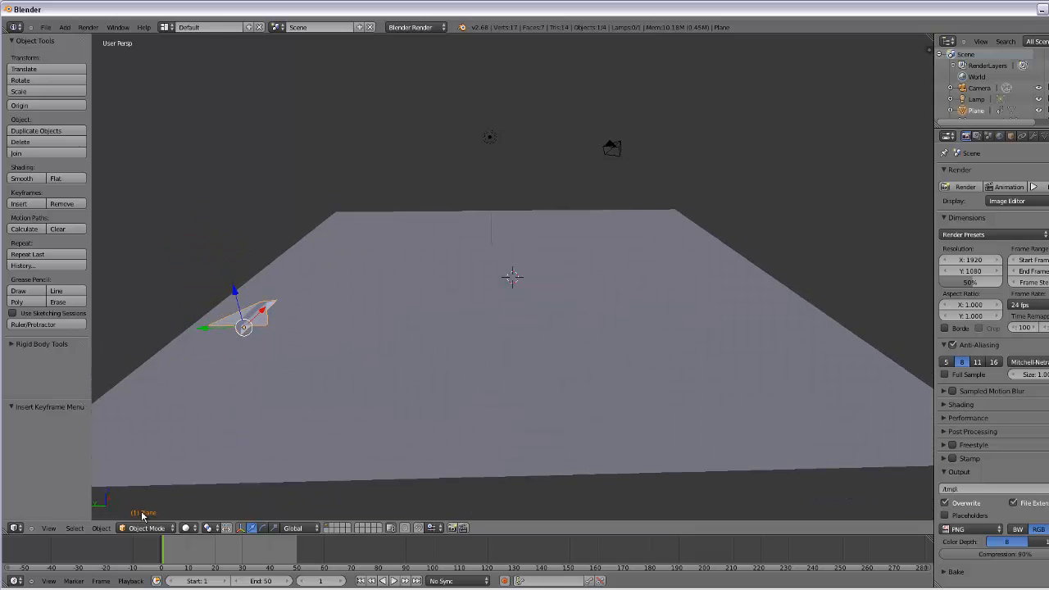
mouse_move(168, 557)
left_mouse_down()
mouse_move(190, 557)
mouse_move(166, 555)
left_mouse_up()
left_click(188, 552)
middle_click_drag(360, 379, 363, 429)
left_click(297, 557)
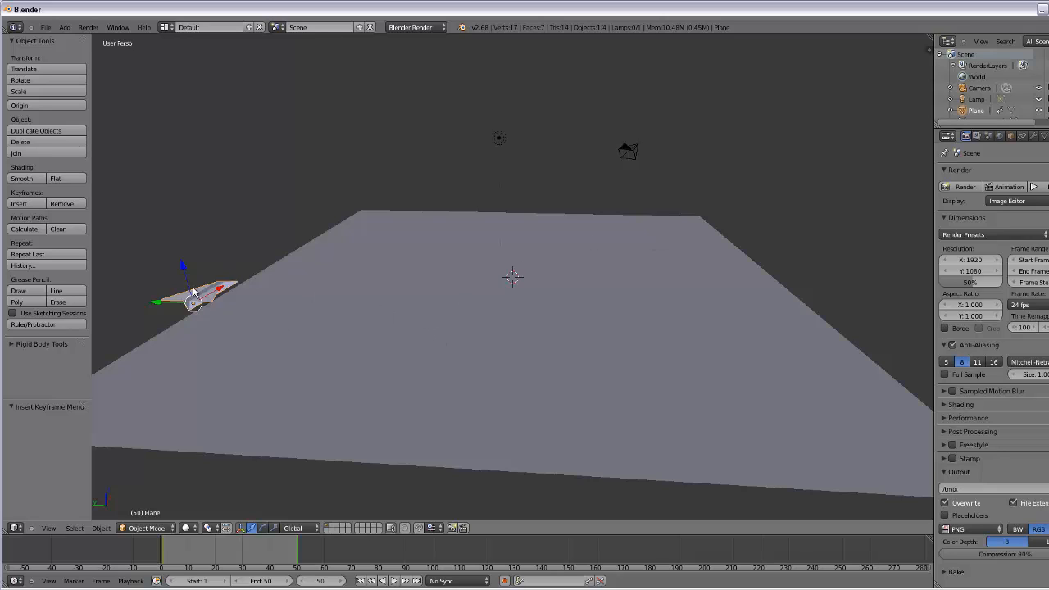
mouse_move(294, 550)
left_mouse_down()
mouse_move(283, 549)
mouse_move(297, 549)
left_mouse_up()
- Move the airplane along X across the ground and about -10.63 units along Y, next to the camera in top view
left_click_drag(220, 292, 390, 213)
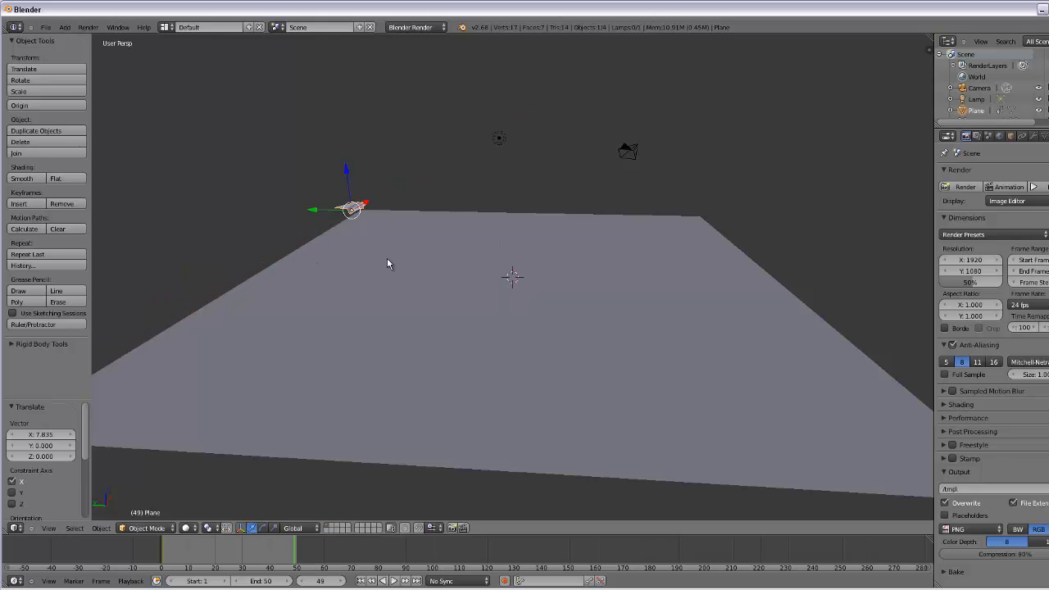
middle_click_drag(388, 264, 393, 325)
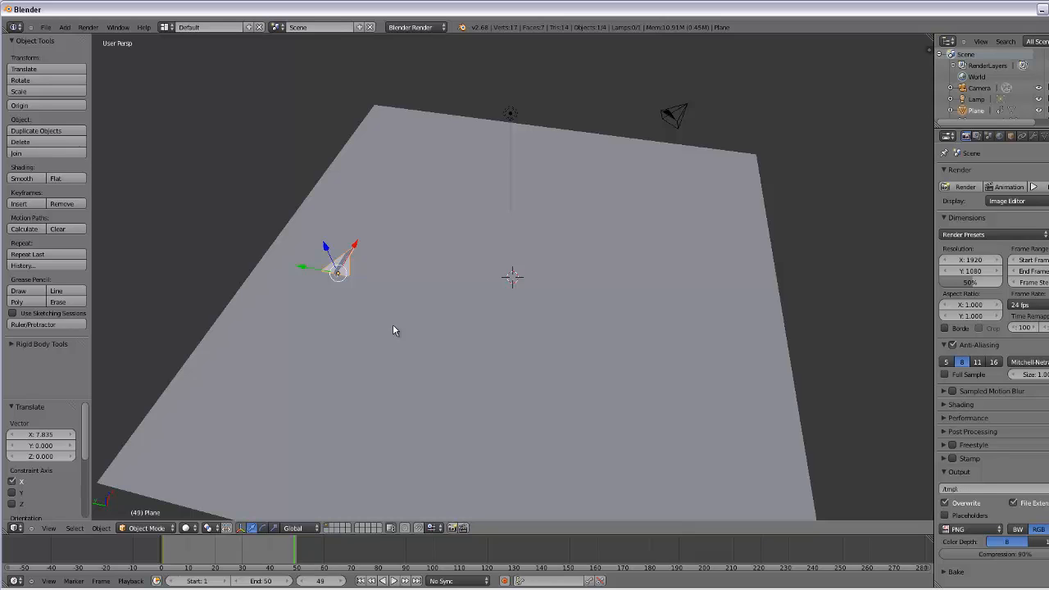
key("KP_7")
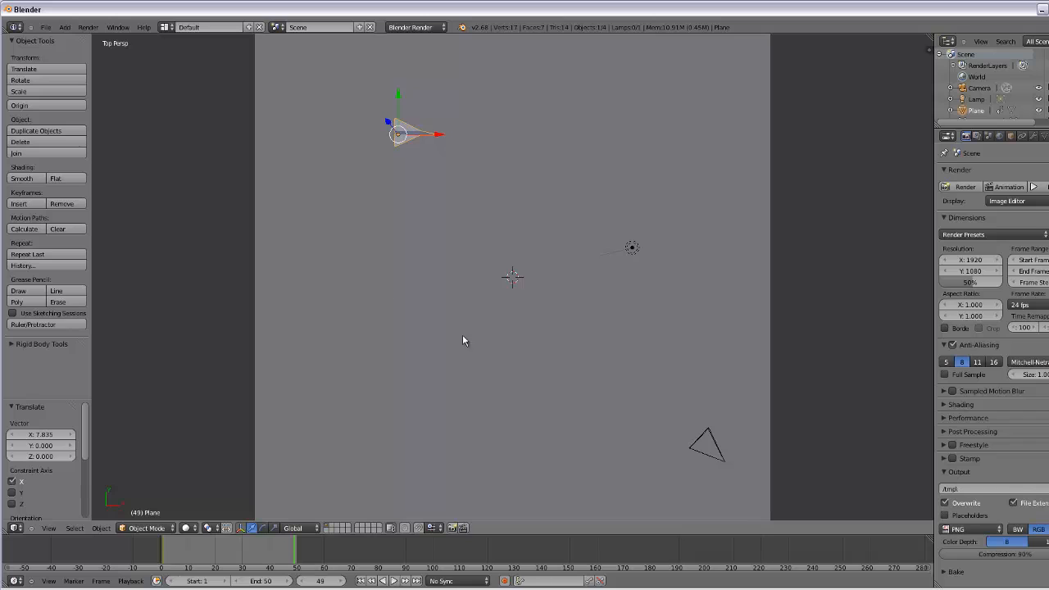
left_click_drag(440, 138, 747, 146)
left_click_drag(710, 93, 719, 374)
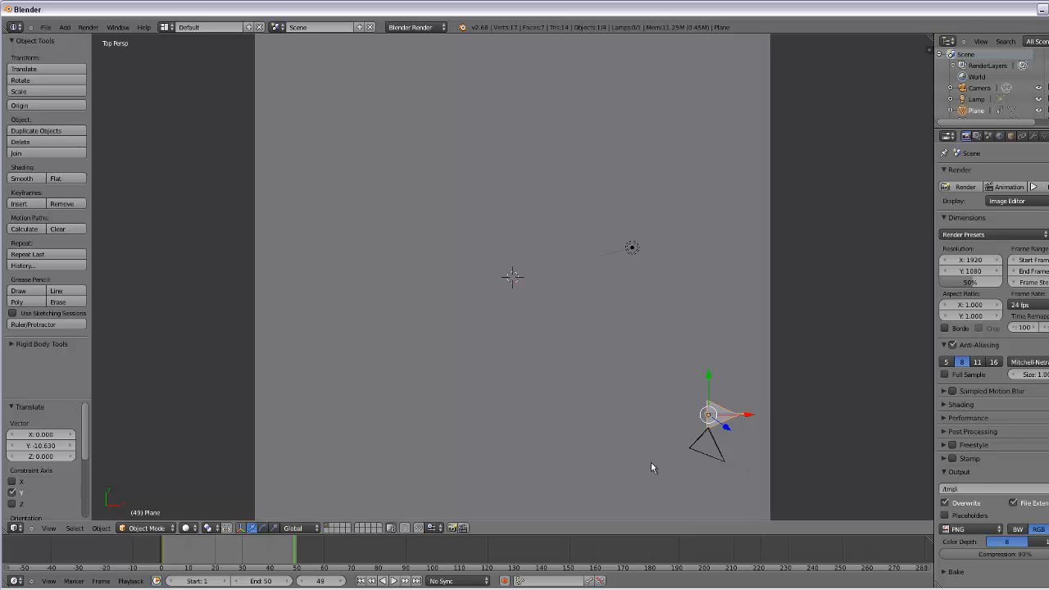
- Lower the airplane about 3.79 units along Z toward the ground plane
middle_click_drag(652, 467, 747, 351)
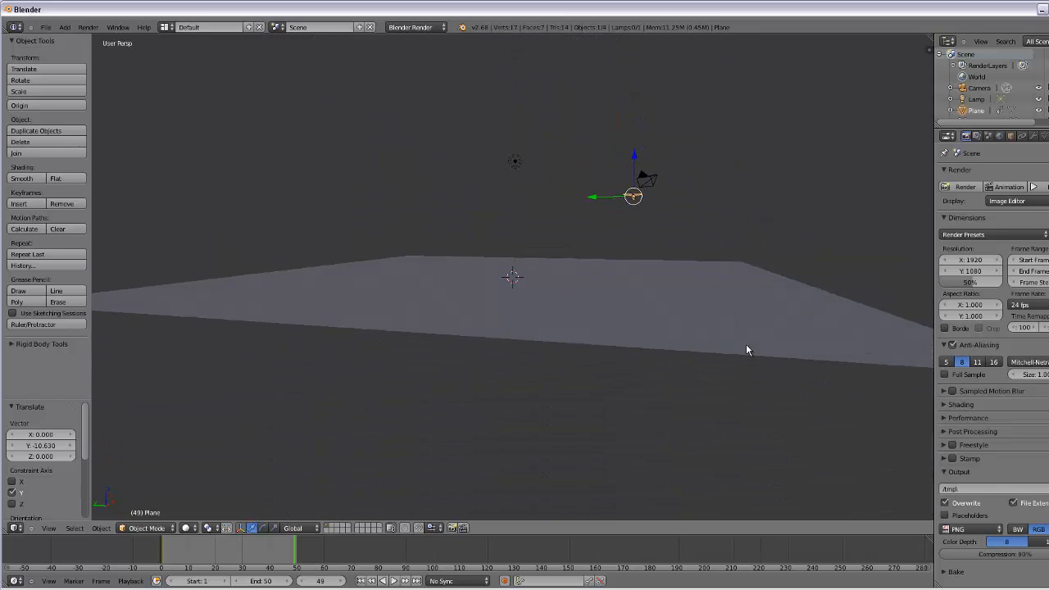
key("g")
key("z")
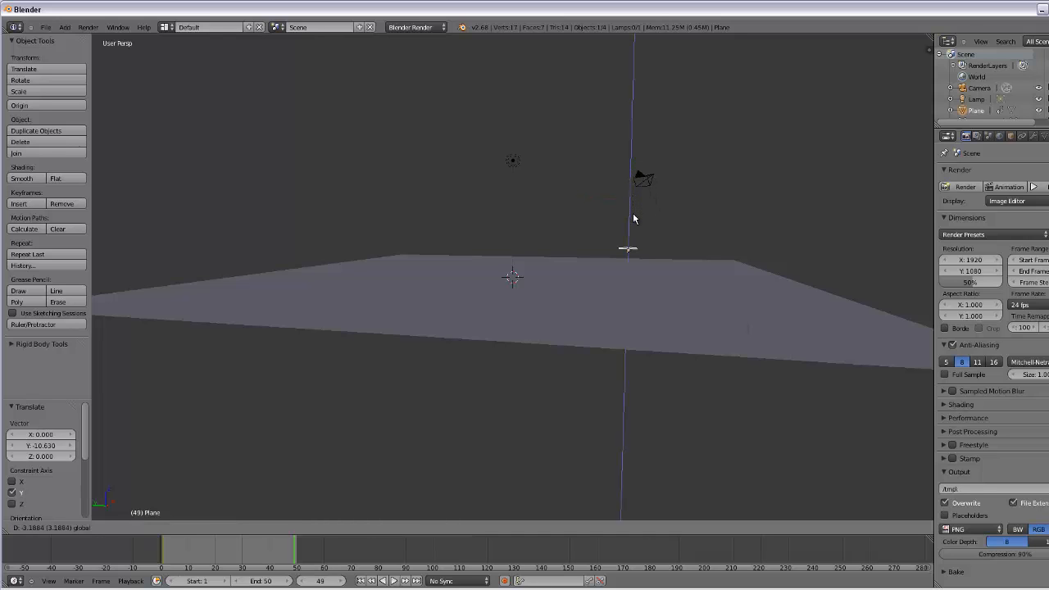
left_click(635, 222)
middle_click_drag(649, 321, 679, 344)
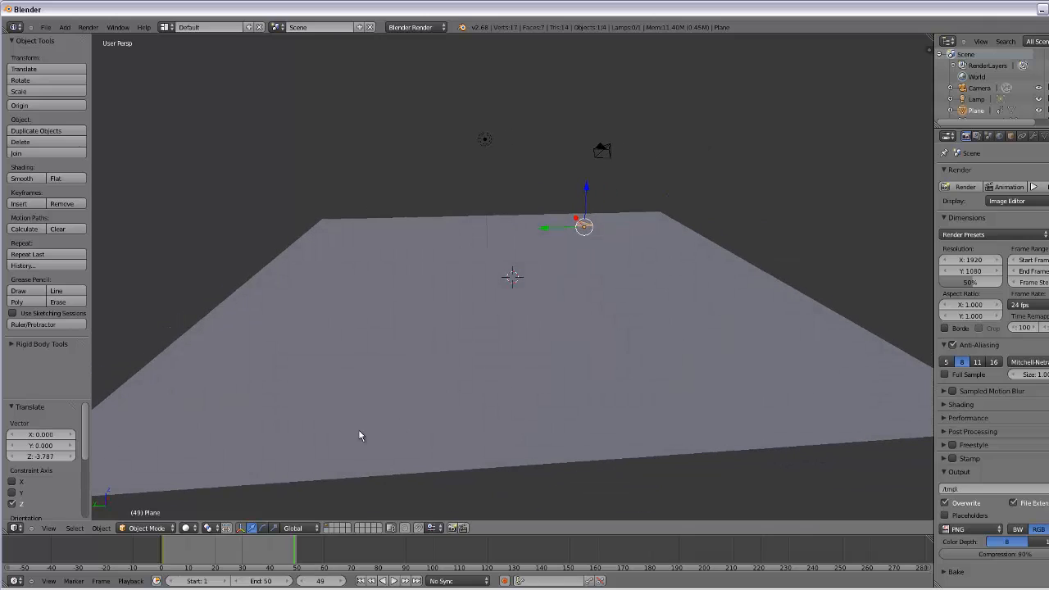
- Step the current frame back and forth around the end of the range and settle on frame 49
left_click(292, 551)
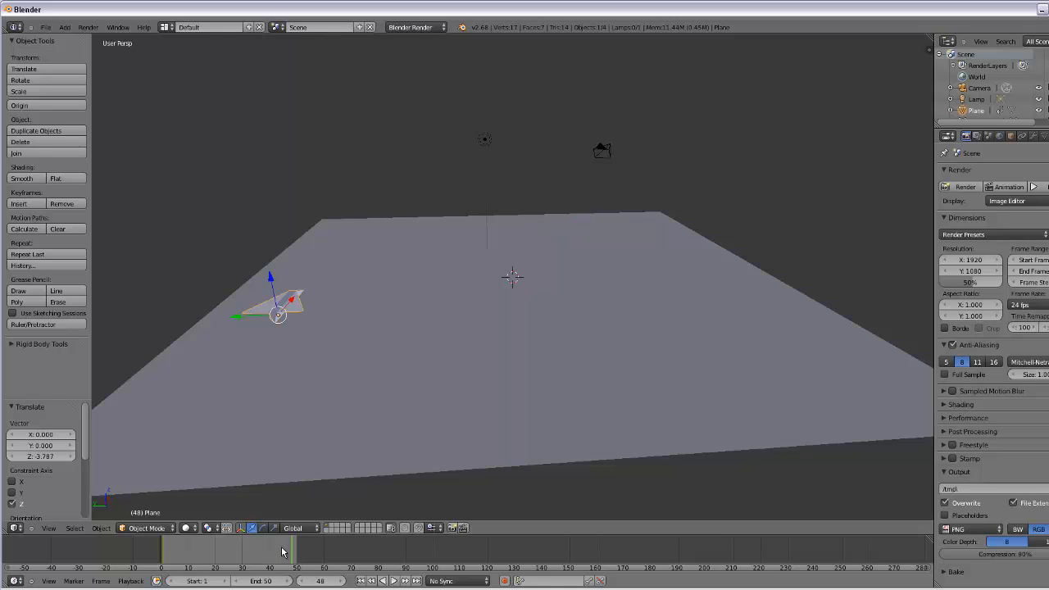
mouse_move(282, 552)
left_mouse_down()
mouse_move(235, 551)
mouse_move(295, 551)
left_mouse_up()
left_click_drag(340, 583, 311, 583)
left_click(344, 583)
left_click(344, 583)
left_click(344, 583)
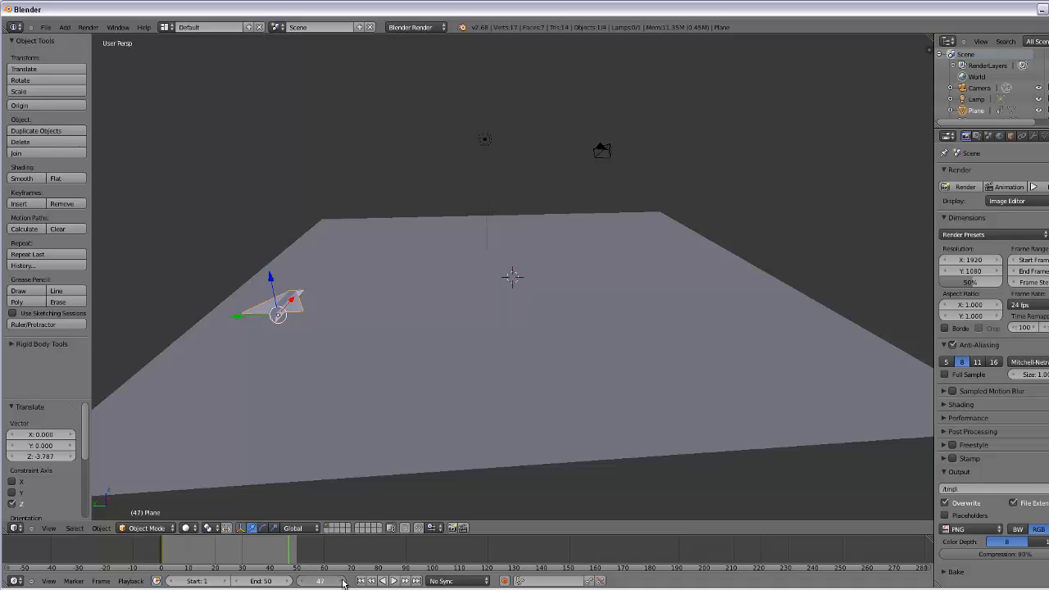
left_click(344, 583)
left_click(344, 583)
left_click(343, 583)
left_click(343, 583)
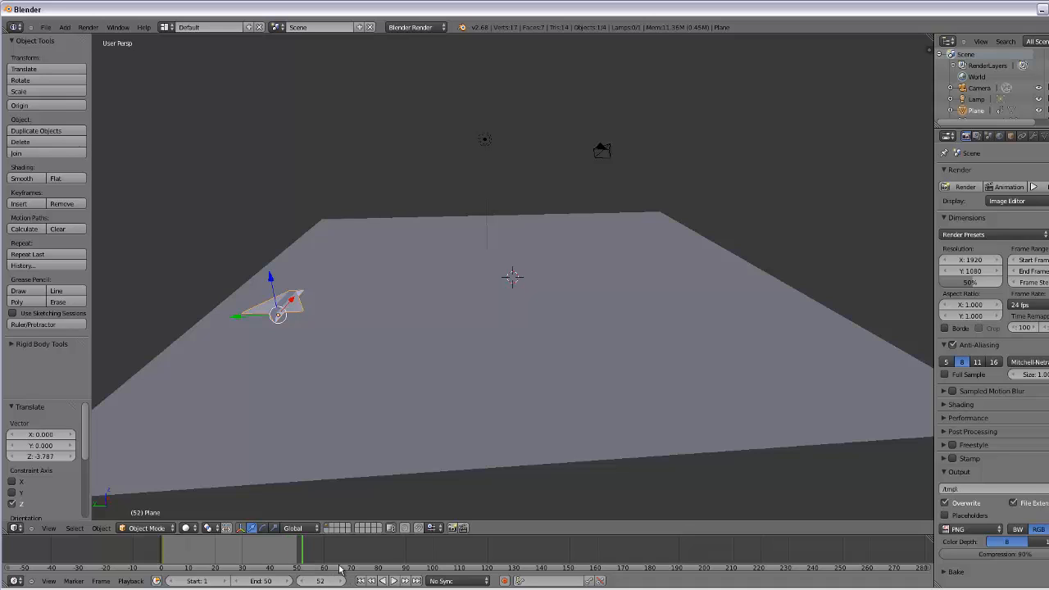
key("Left")
key("Left")
key("Left")
key("Left")
key("Left")
key("Left")
key("Left")
key("Left")
key("Right")
key("Right")
key("Right")
key("Right")
key("Right")
- Move the airplane about 19.53 units along X and about -10.8 units along Y in top view, next to the camera
mouse_move(370, 376)
middle_mouse_down()
mouse_move(369, 407)
mouse_move(364, 391)
middle_mouse_up()
key("KP_7")
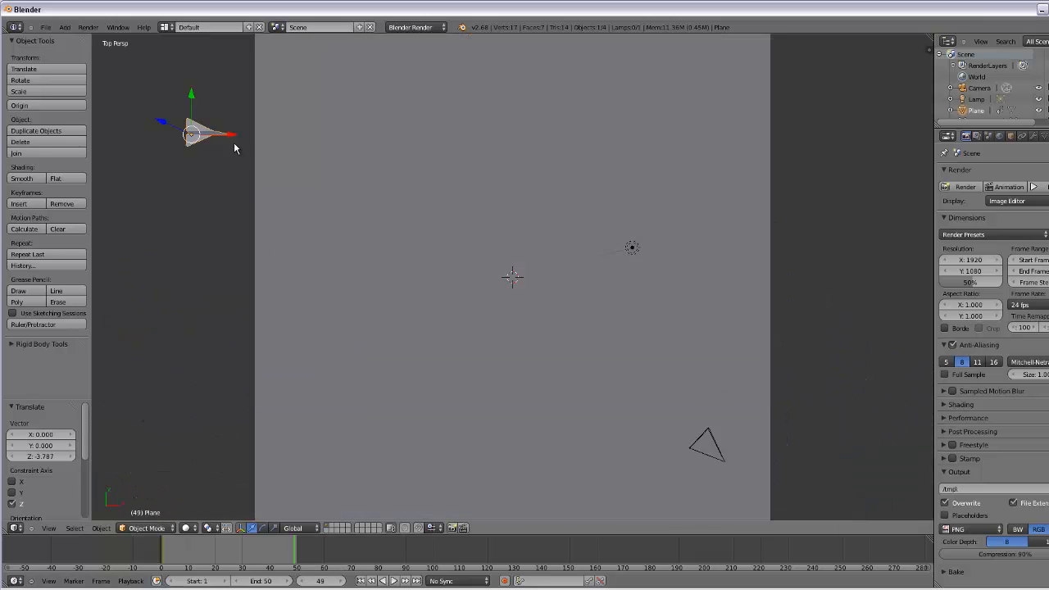
key("g")
key("x")
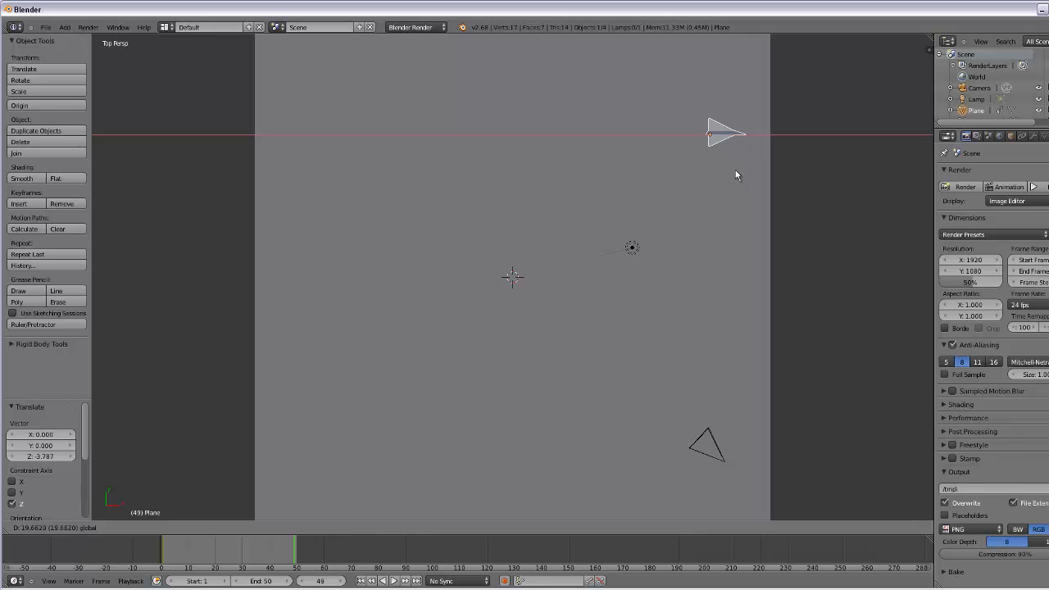
left_click(729, 168)
left_click_drag(703, 99, 692, 374)
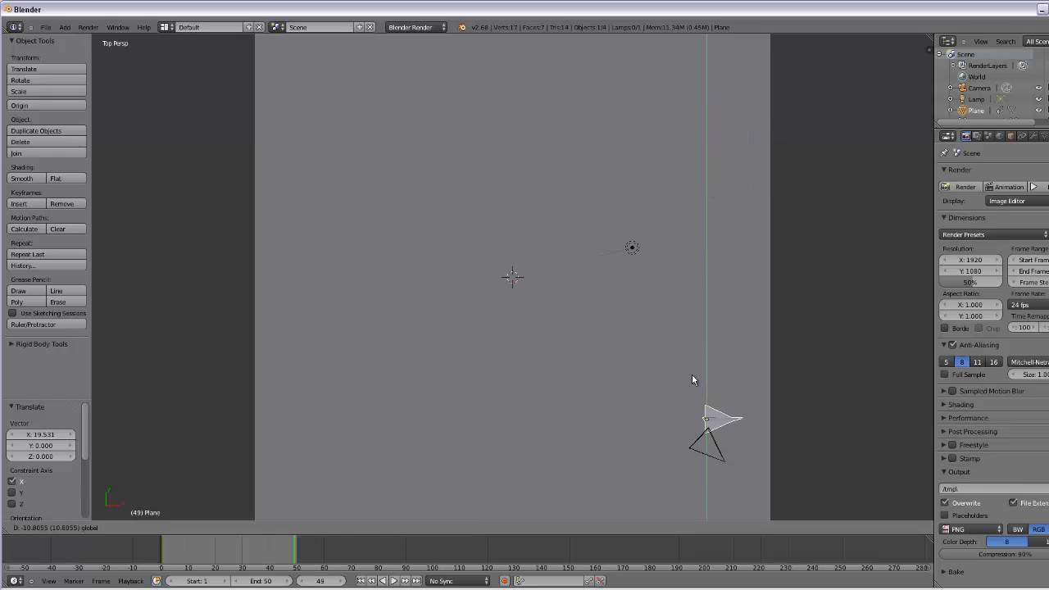
- Lower the airplane about 3.79 units along Z and insert a LocRotScale keyframe at frame 49
middle_click_drag(692, 374, 659, 173)
left_click_drag(645, 147, 639, 213)
middle_click_drag(610, 329, 610, 387)
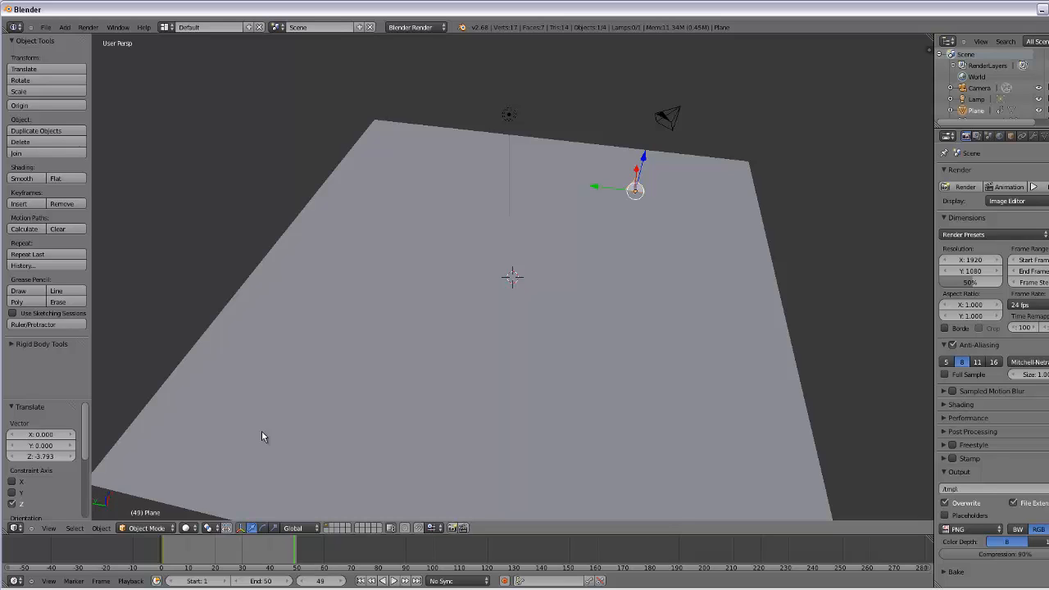
key("i")
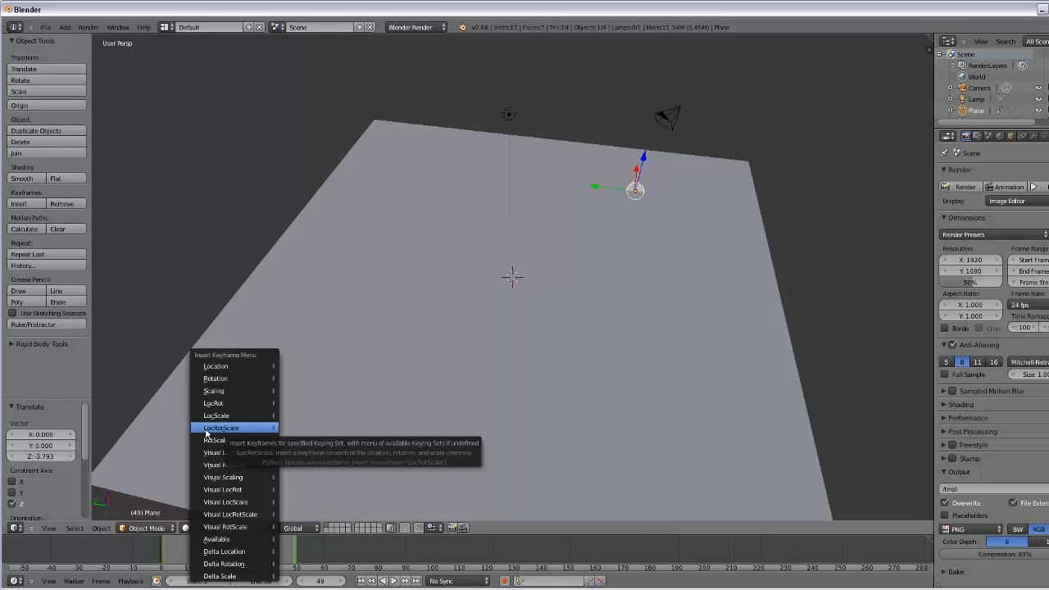
left_click(225, 429)
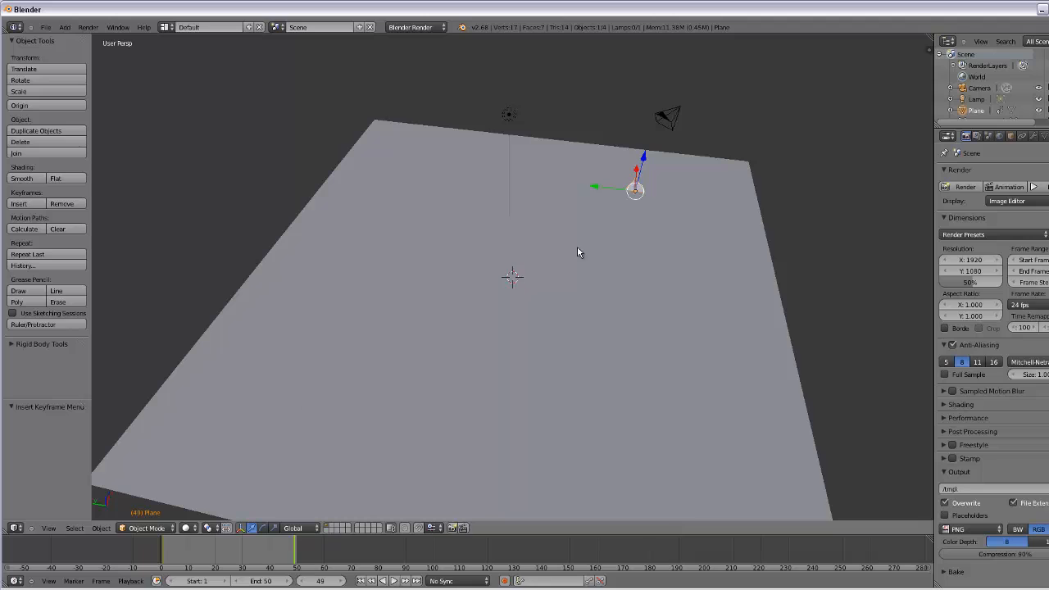
- Play the animation from frame 1 to check the airplane's flight, and stop the playback
left_click_drag(296, 554, 163, 551)
key("alt+a")
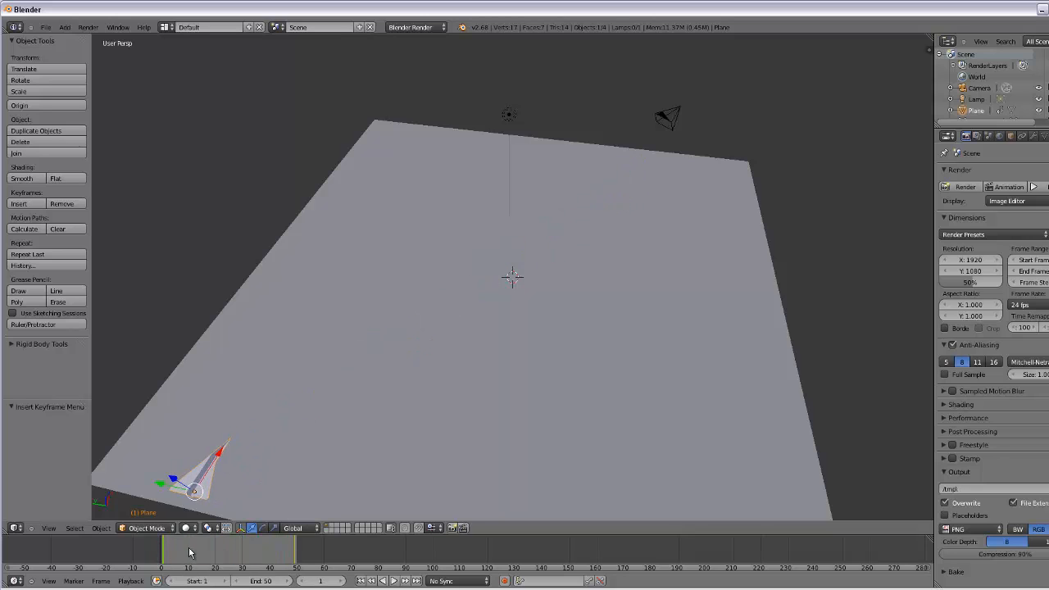
left_click(394, 581)
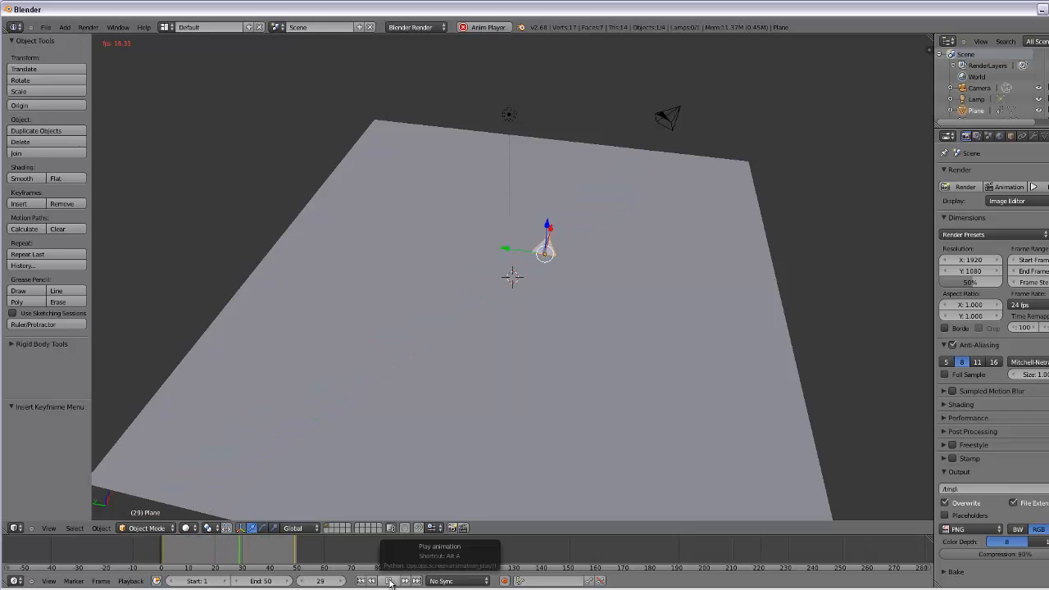
left_click(390, 582)
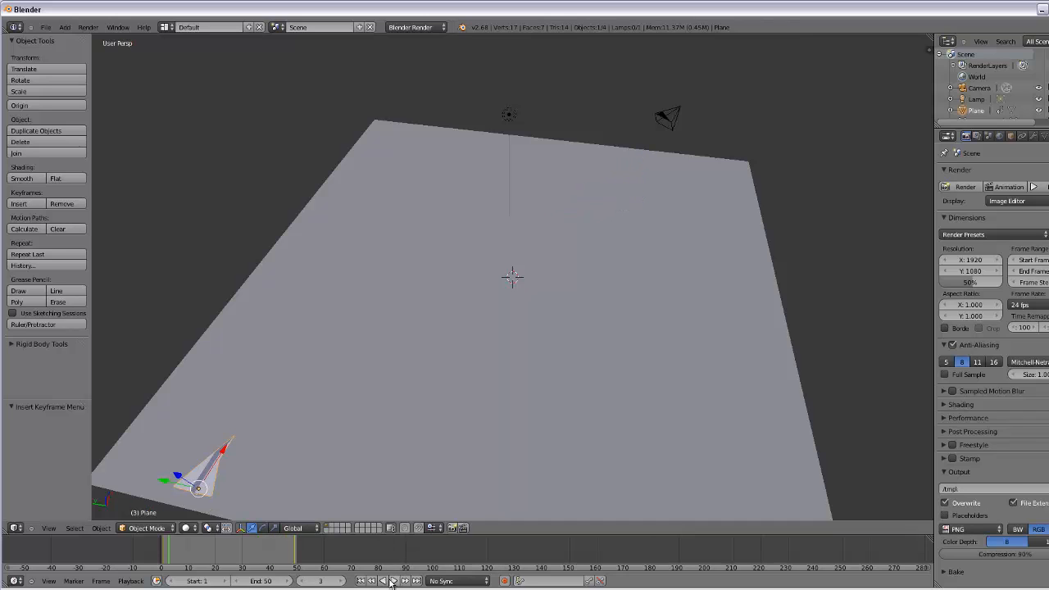
- Examine the airplane's position at frames 10, 20, 30, 40 and 49, and return to frame 10
left_click_drag(263, 542, 189, 555)
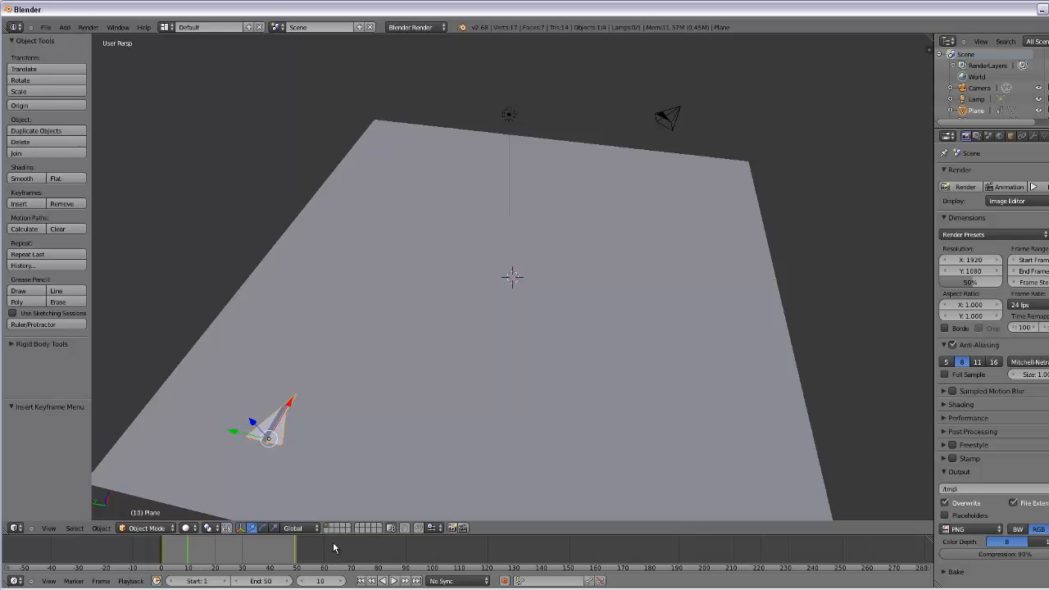
left_click_drag(168, 555, 188, 555)
middle_click_drag(315, 480, 349, 458)
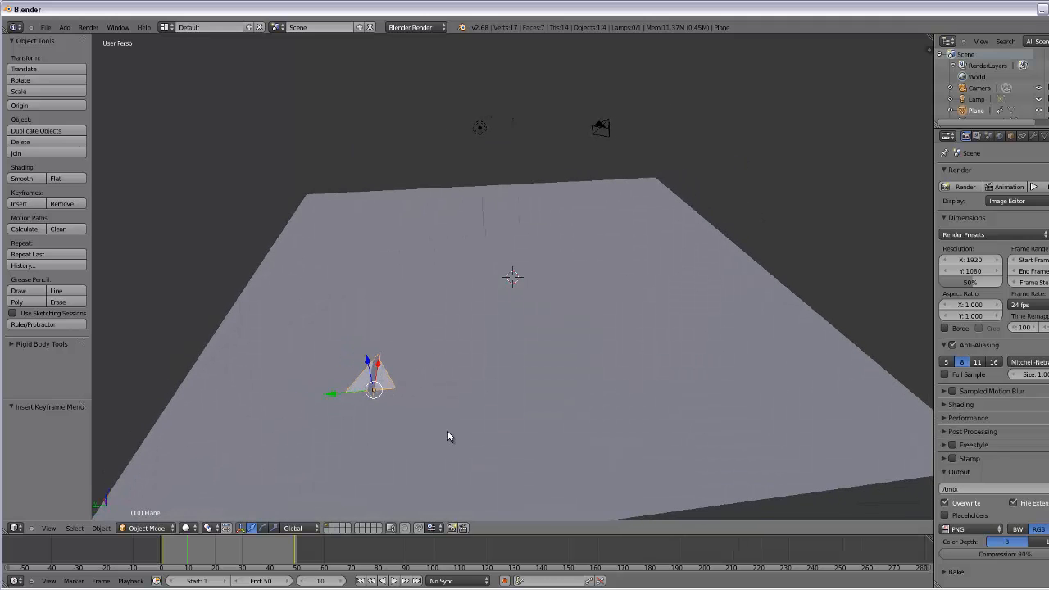
middle_click_drag(448, 437, 426, 431)
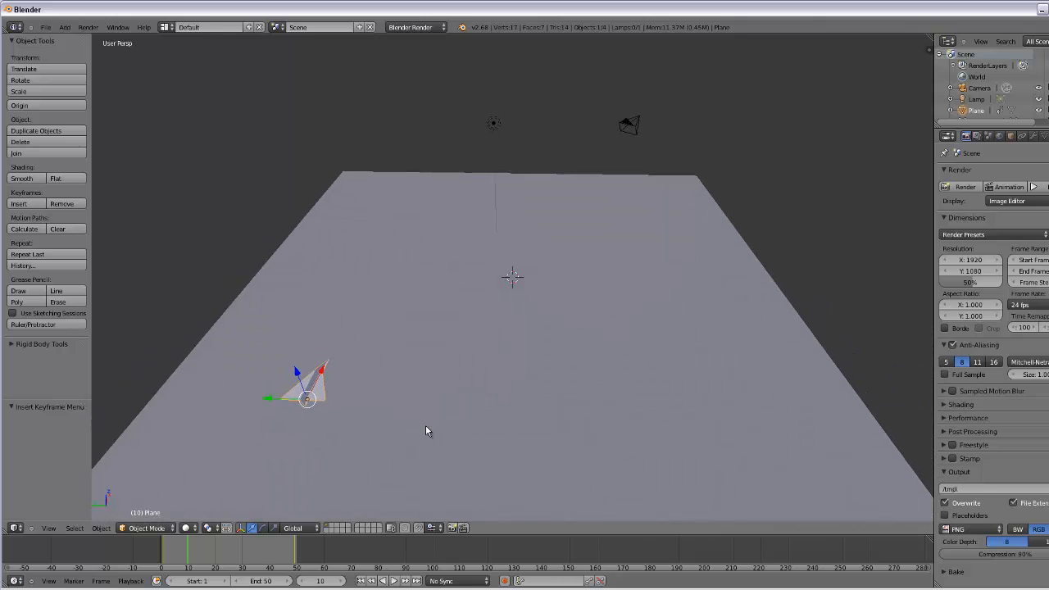
left_click(216, 552)
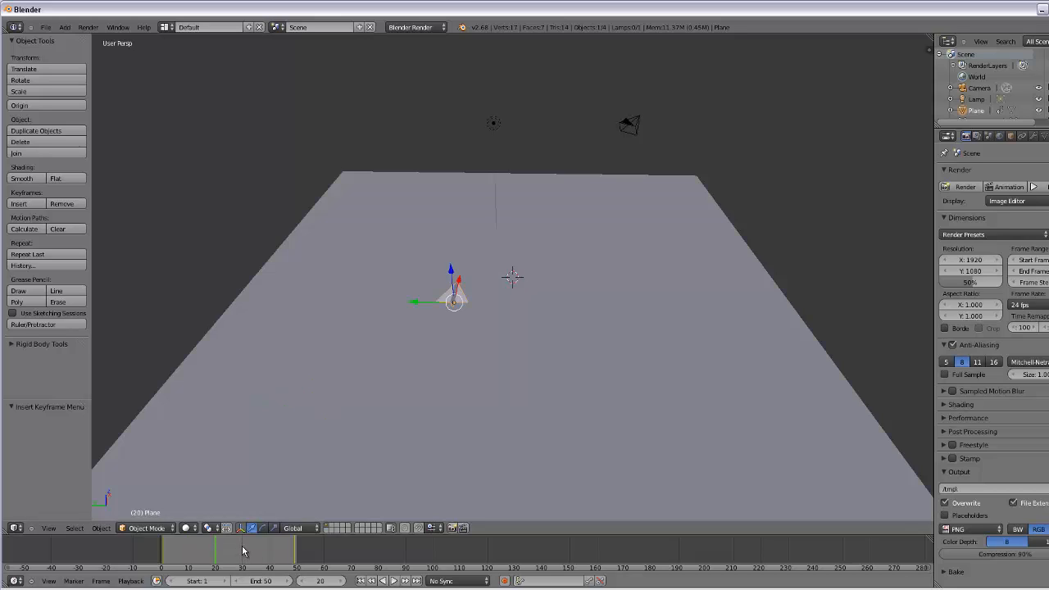
left_click(243, 552)
left_click(270, 551)
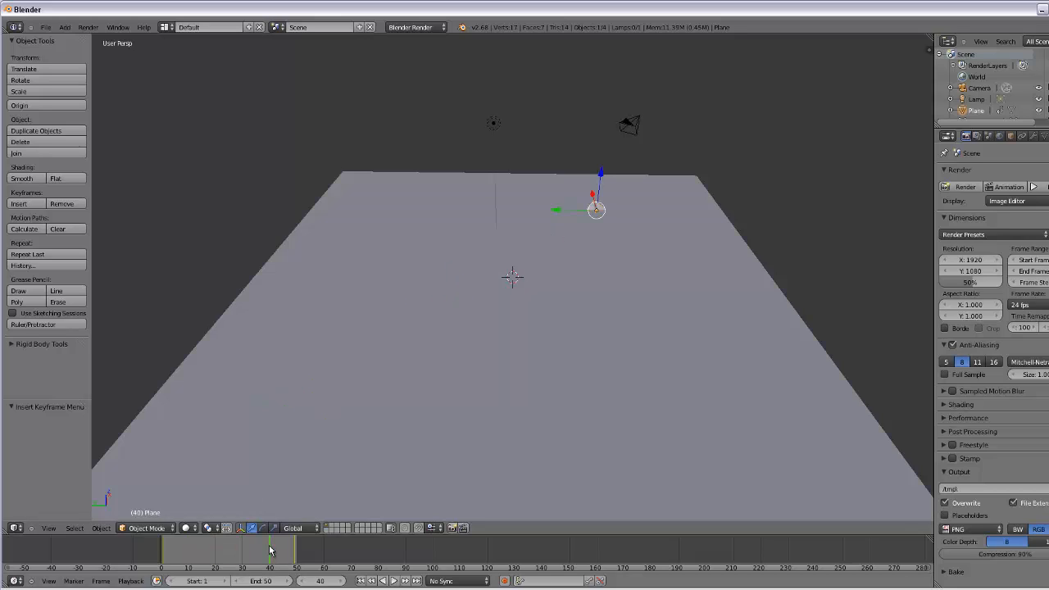
left_click(295, 551)
left_click_drag(296, 551, 189, 551)
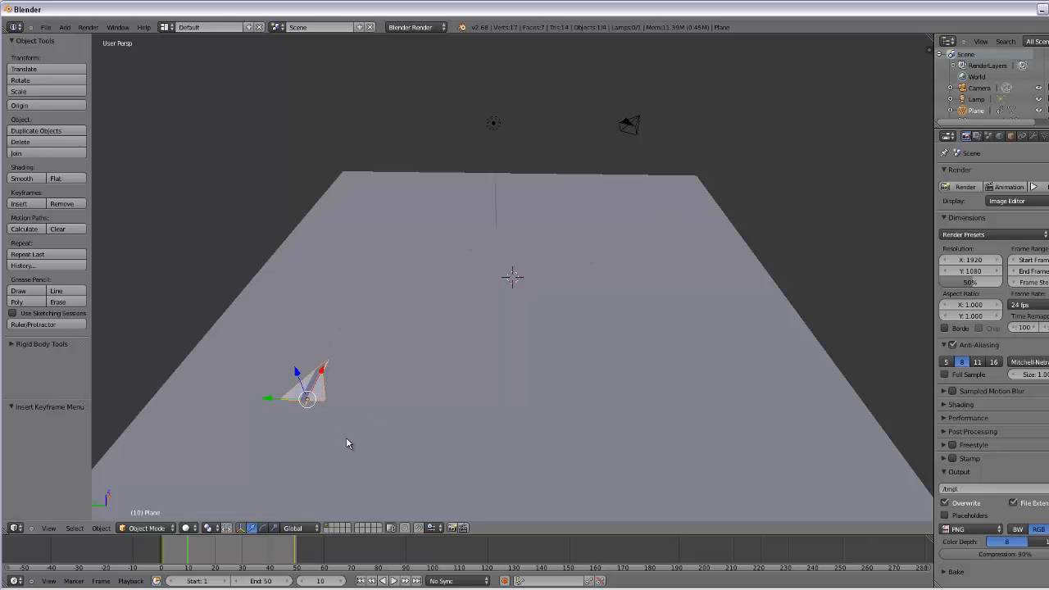
- Key a LocRotScale pose at frame 10 with the airplane rotated about -9.4° in top view and moved about 0.87 units along Y
key("KP_7")
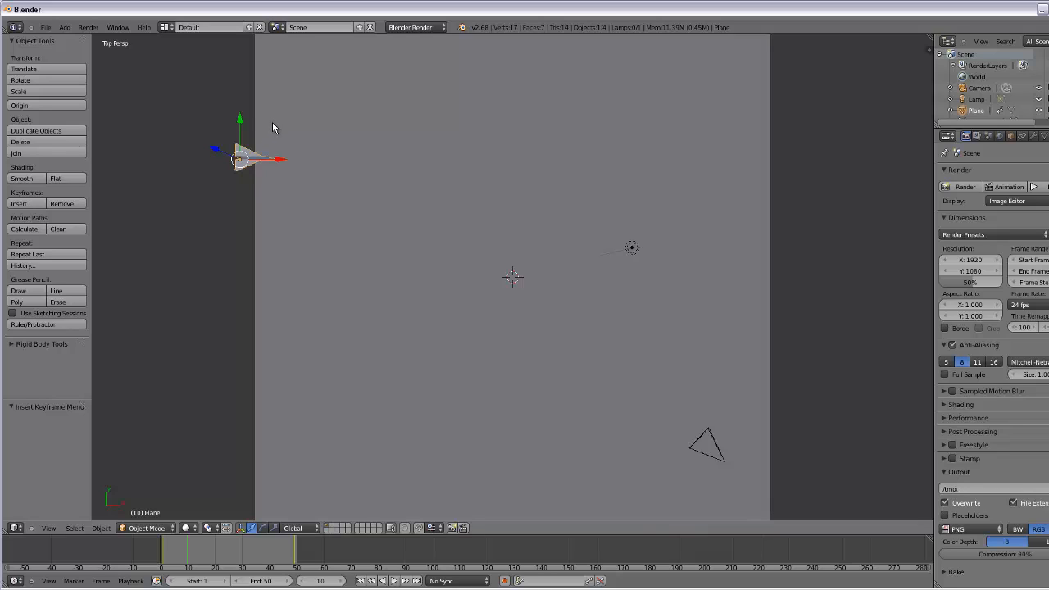
key("r")
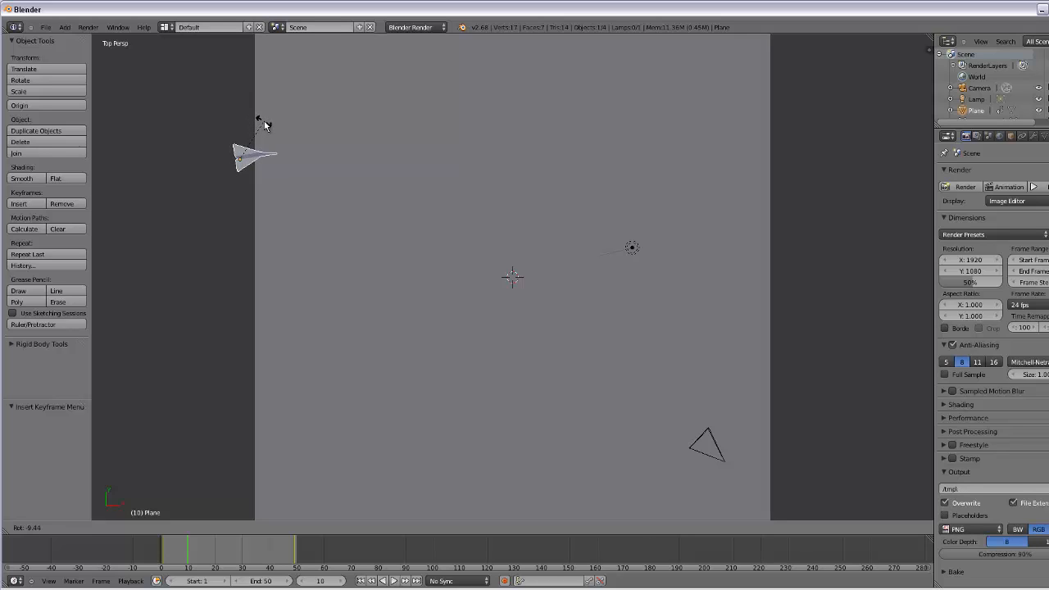
left_click(264, 125)
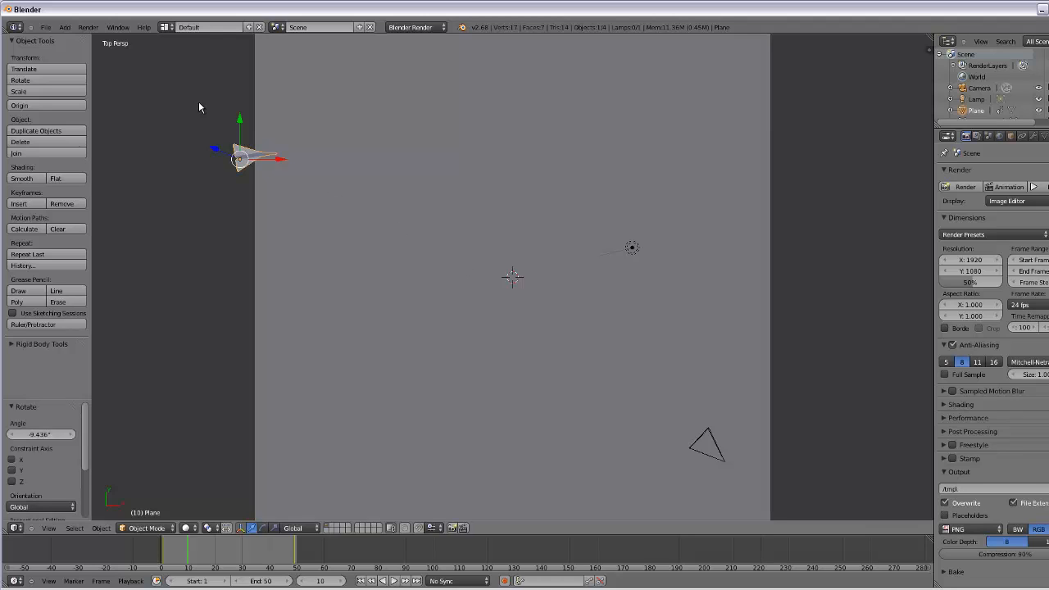
left_click_drag(241, 123, 241, 100)
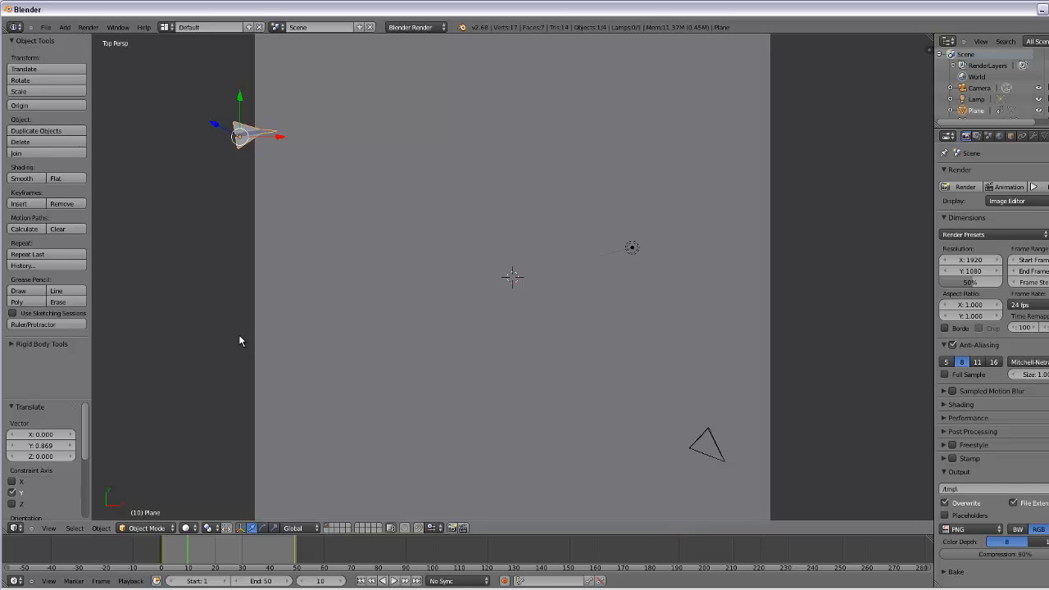
key("i")
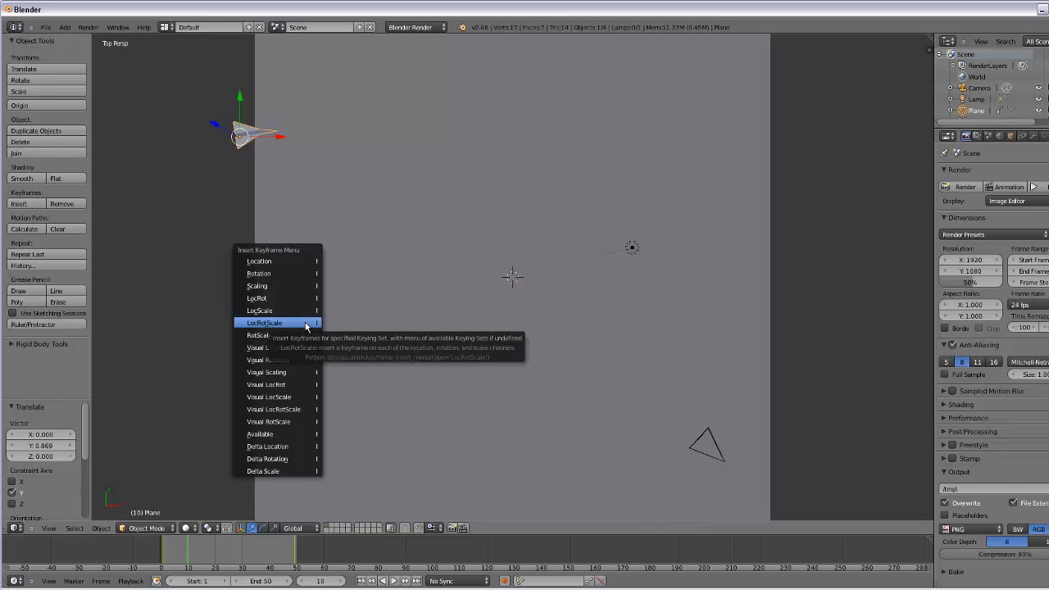
left_click(265, 324)
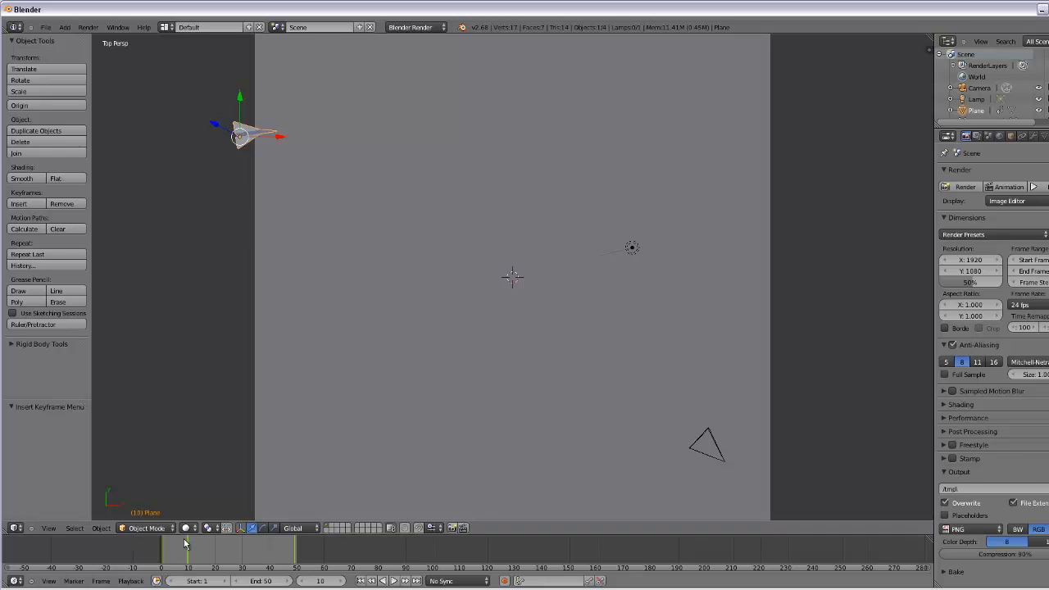
- Key a LocRotScale pose at frame 20 with the airplane moved about 2.94 units along Y and rotated about -3.5° in top view
mouse_move(189, 547)
left_mouse_down()
mouse_move(156, 548)
mouse_move(256, 547)
mouse_move(170, 547)
mouse_move(200, 547)
mouse_move(188, 545)
left_mouse_up()
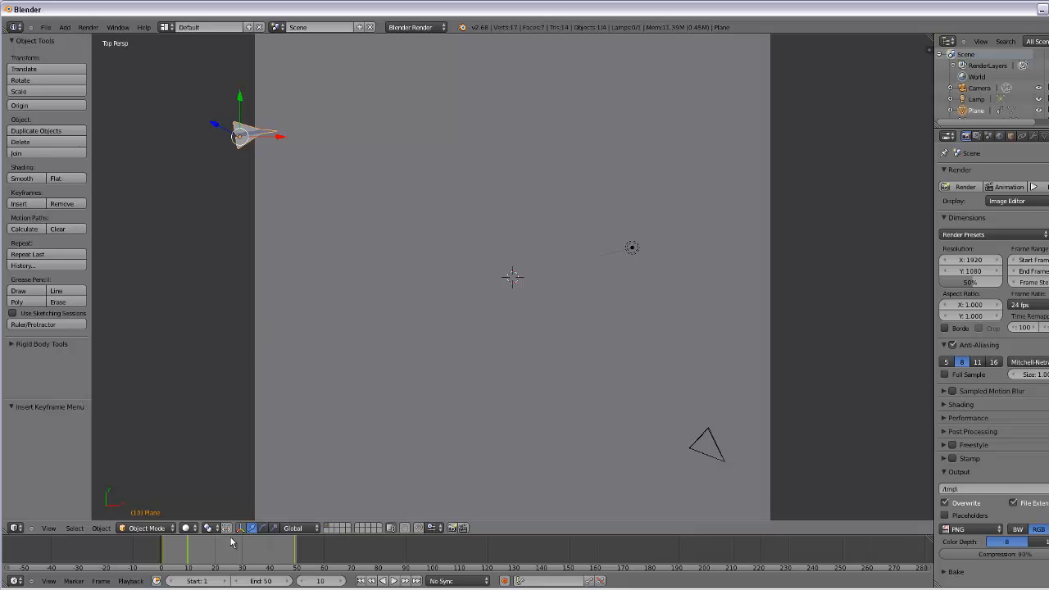
left_click(215, 556)
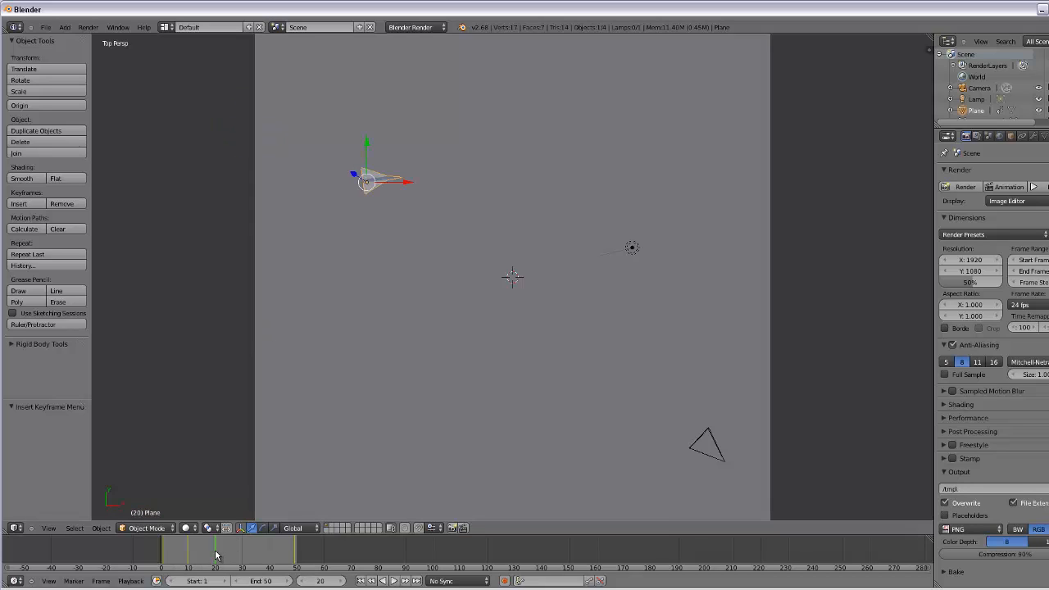
left_click(188, 554)
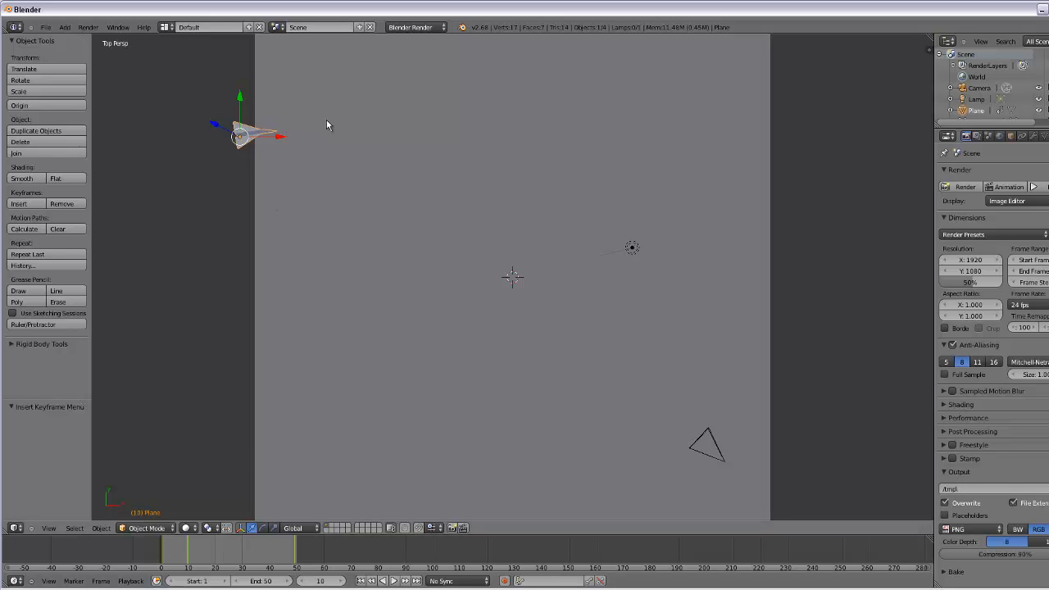
left_click(215, 555)
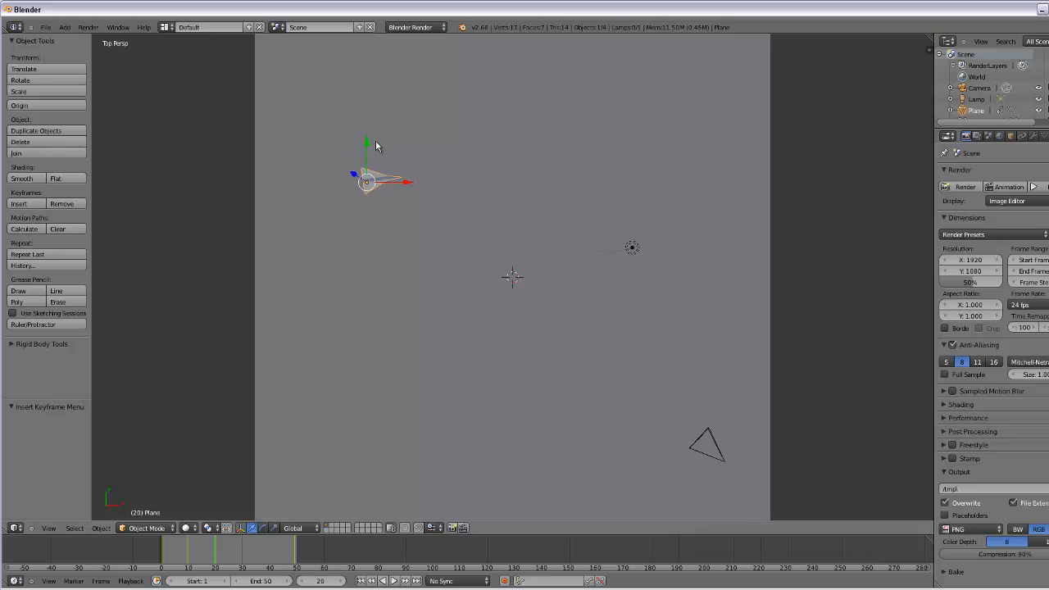
left_click_drag(366, 146, 365, 74)
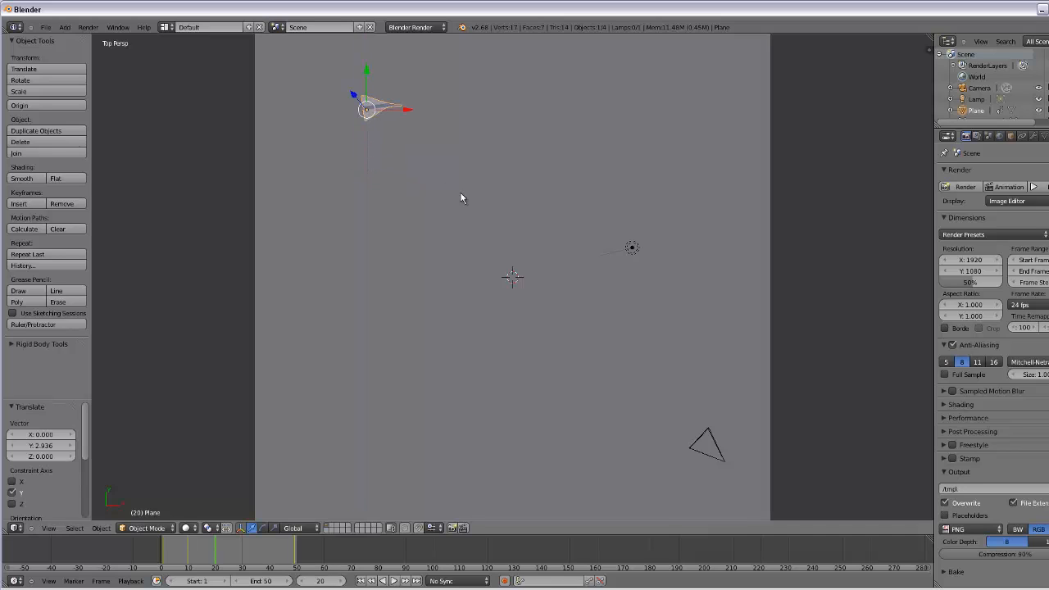
key("r")
left_click(393, 87)
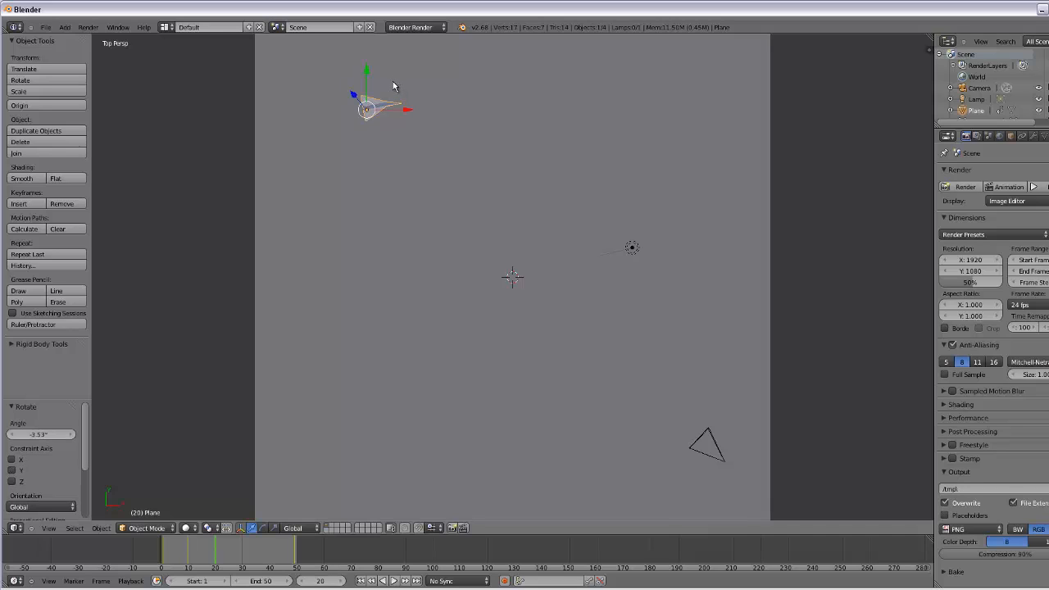
key("i")
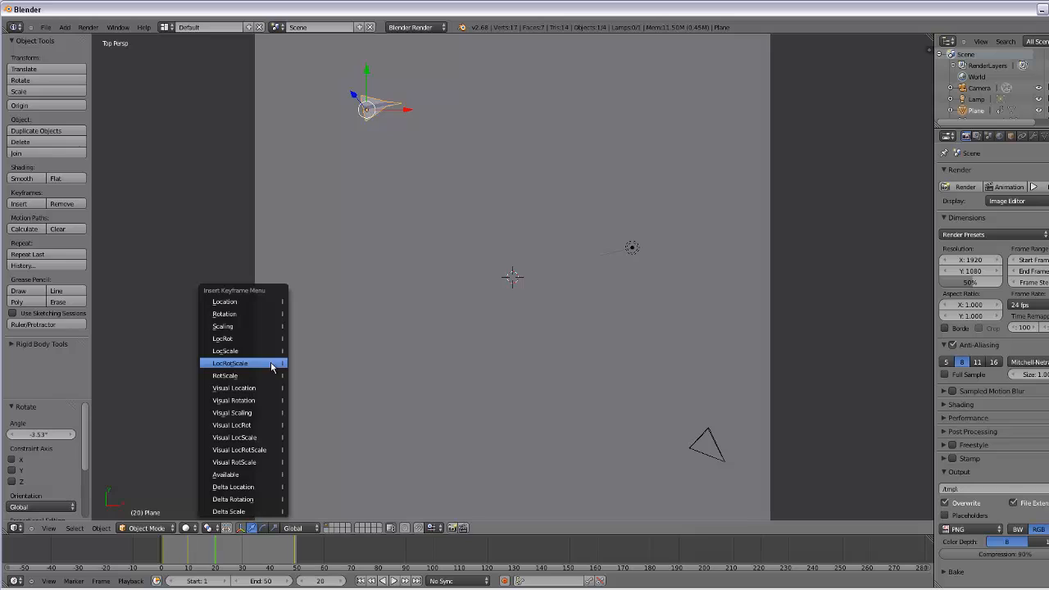
left_click(229, 363)
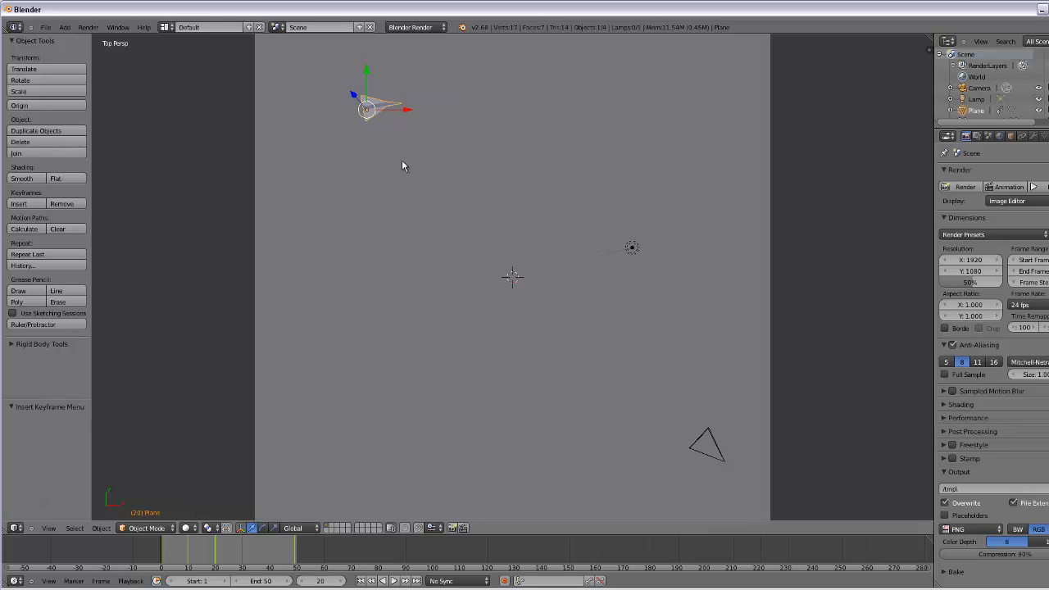
- Rotate the airplane about another -5.5° at frame 10 and replace its LocRotScale keyframe there
left_click_drag(227, 551, 188, 544)
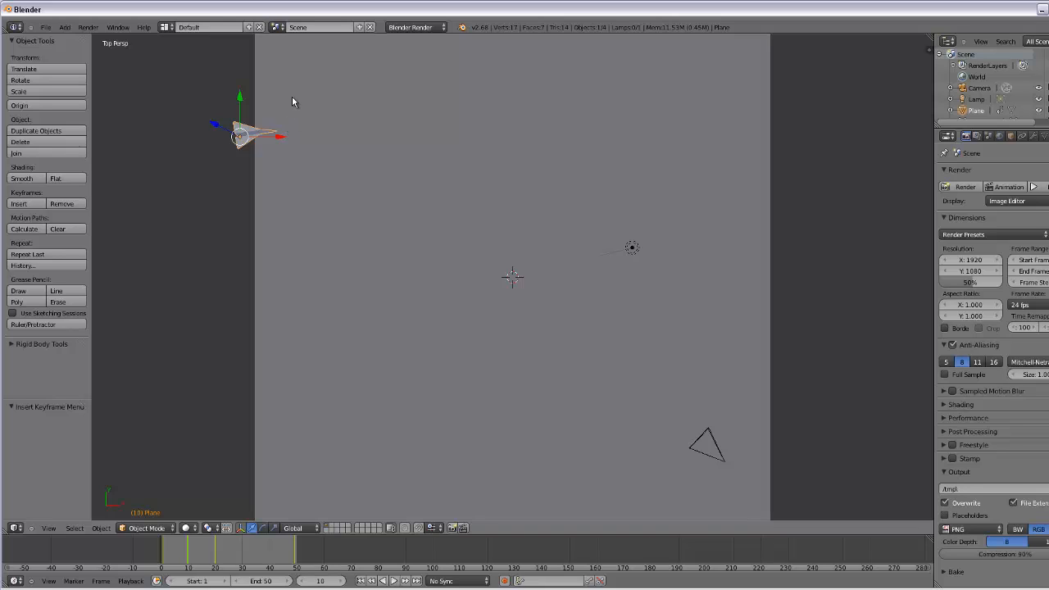
key("r")
left_click(284, 128)
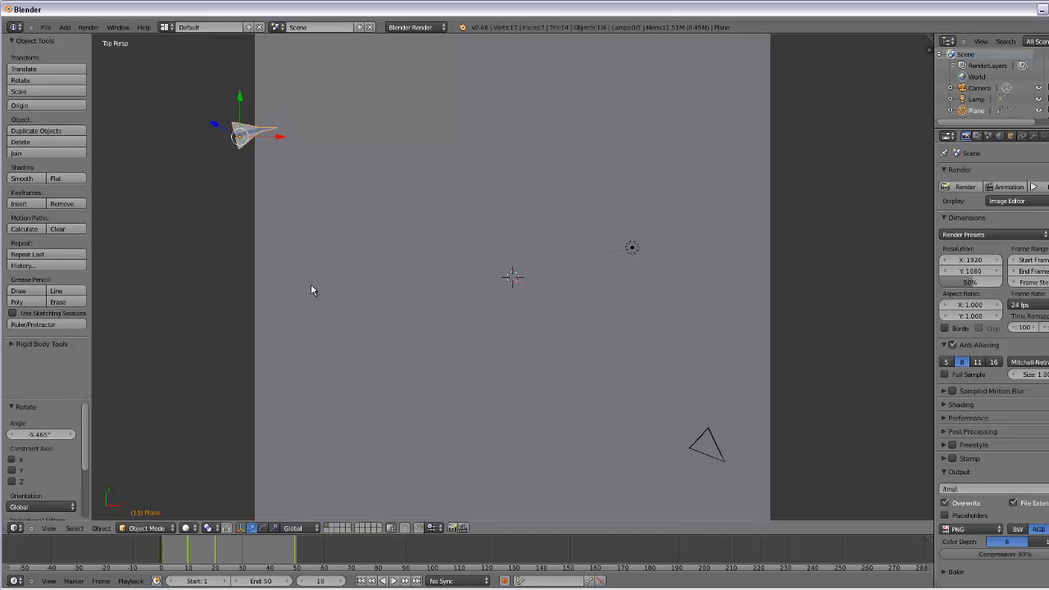
key("i")
left_click(267, 292)
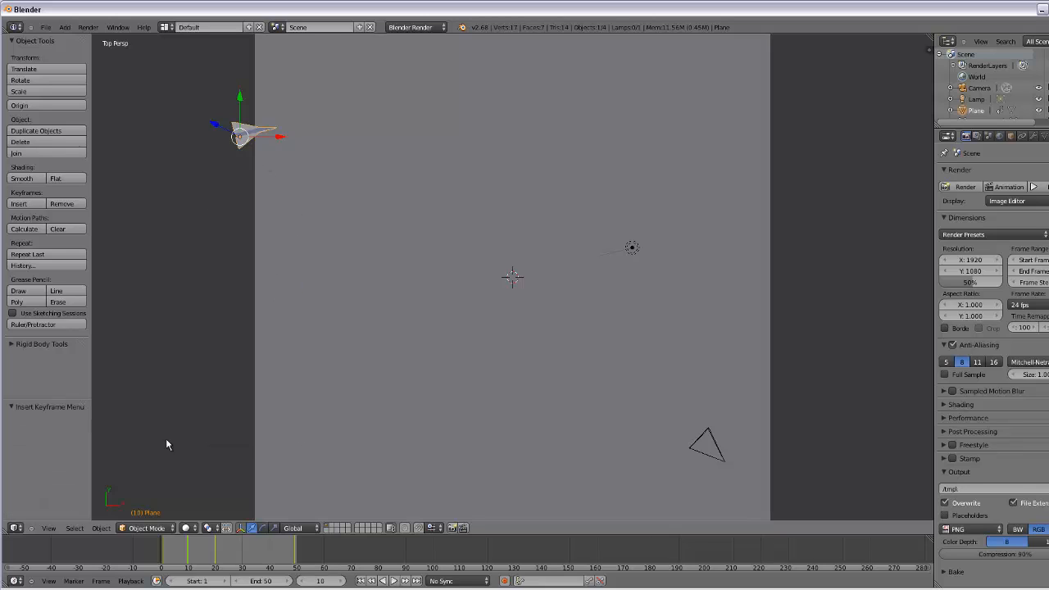
- Go to frame 30 and move the airplane about 1.98 units along Y
left_click_drag(189, 552, 216, 542)
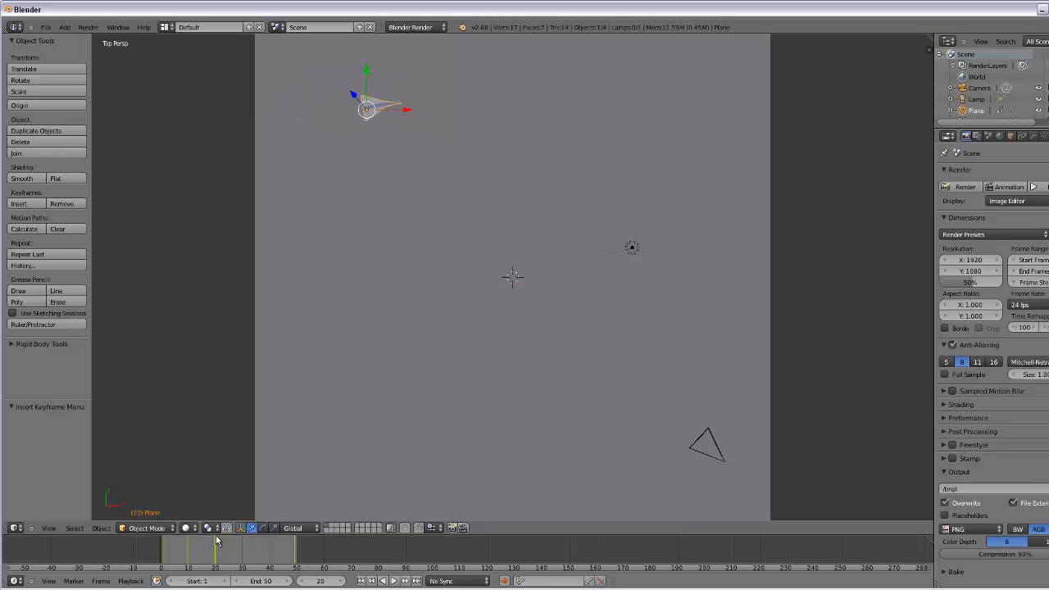
left_click(242, 549)
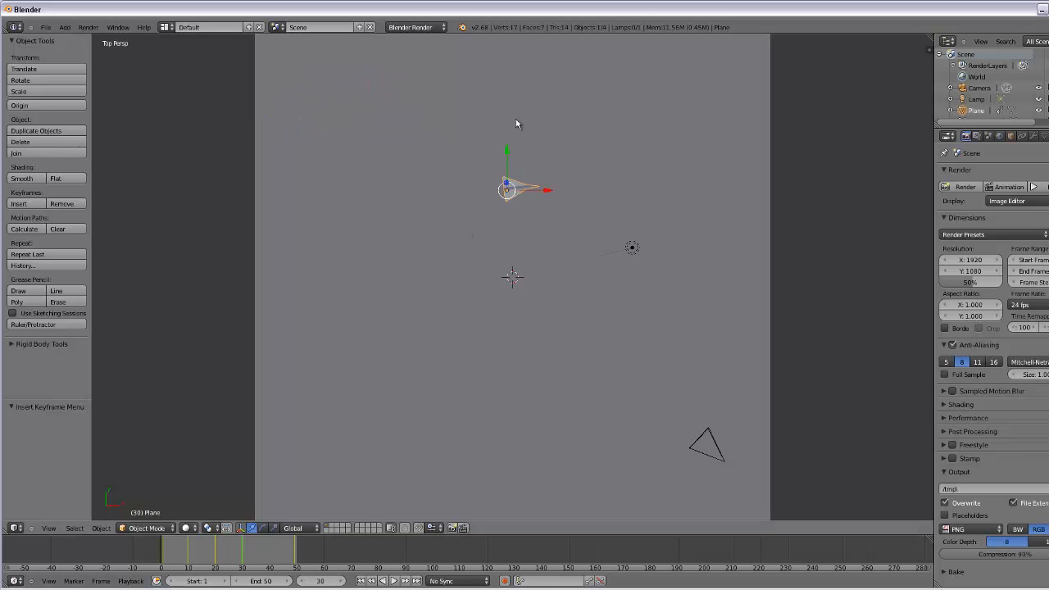
left_click_drag(508, 168, 508, 110)
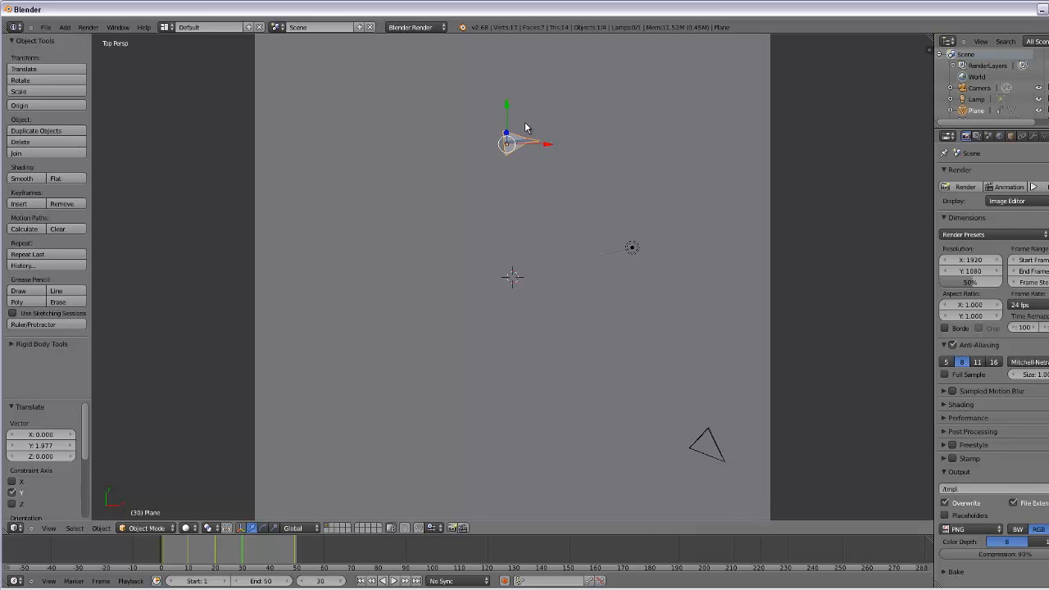
- Rotate the airplane about 23.9° in top view at frame 30 and insert a LocRotScale keyframe
key("r")
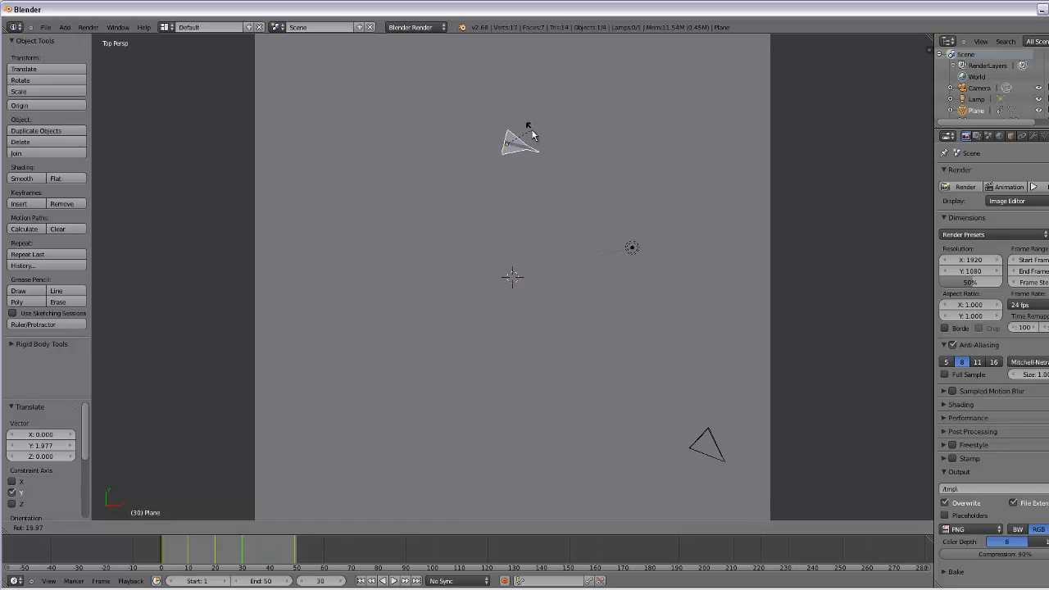
left_click(533, 137)
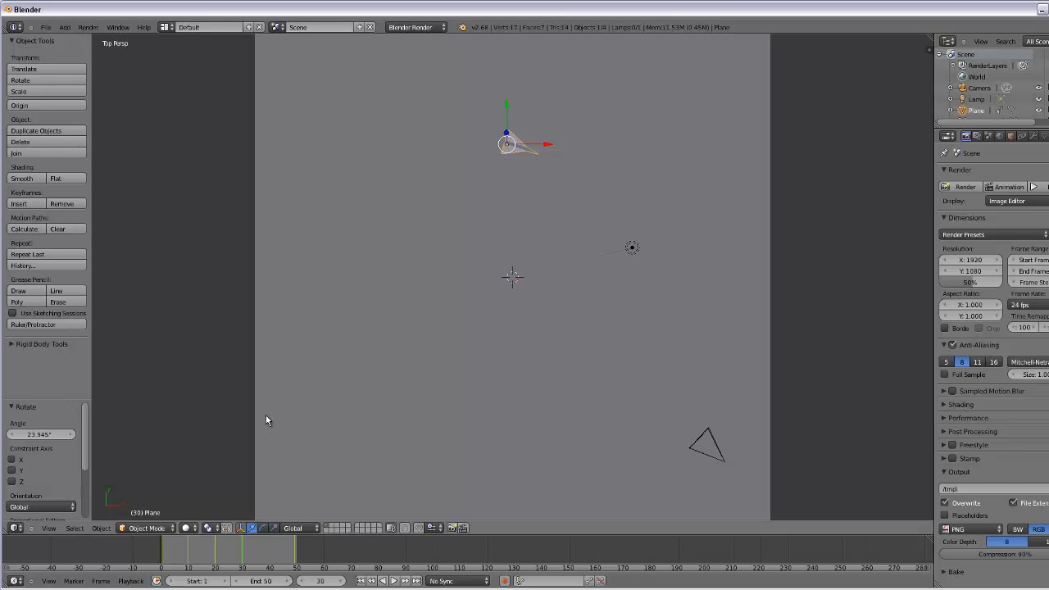
key("i")
left_click(246, 412)
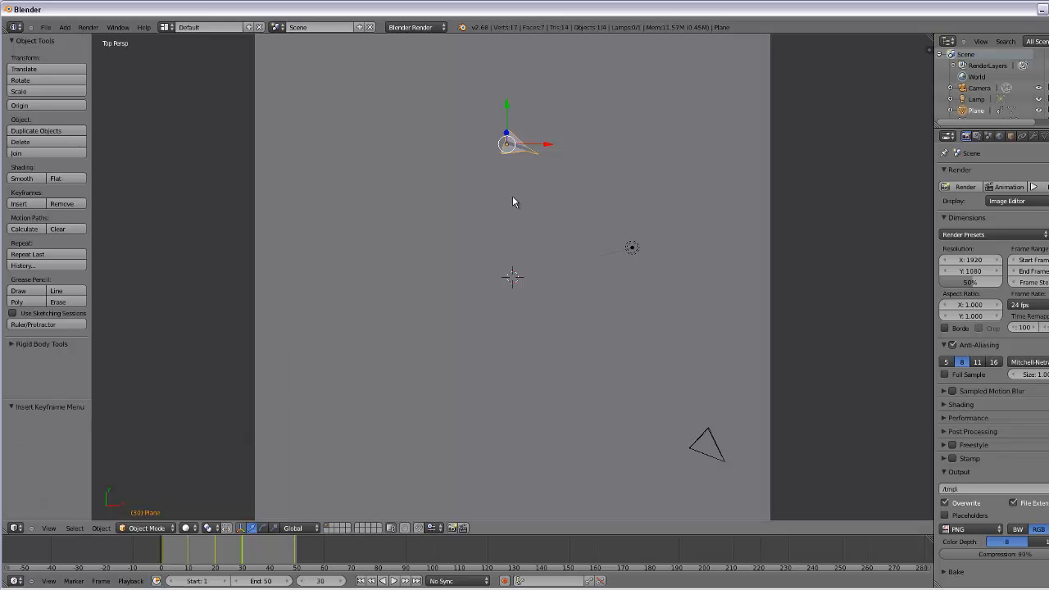
- Key a LocRotScale pose at frame 40 with the airplane shifted slightly along Y and rotated about 22.2° in top view
left_click(237, 551)
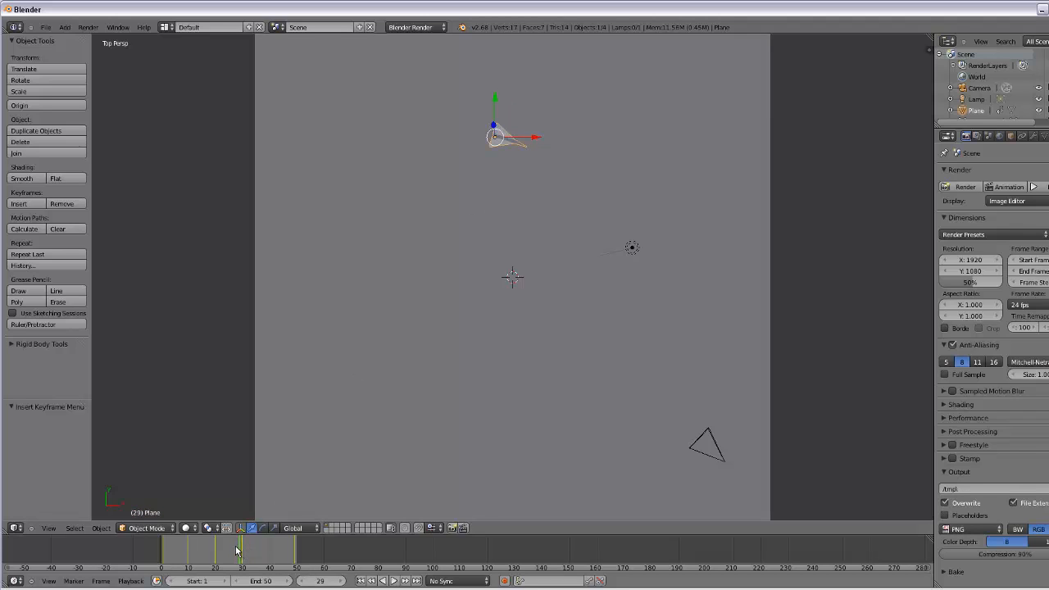
left_click_drag(237, 551, 271, 548)
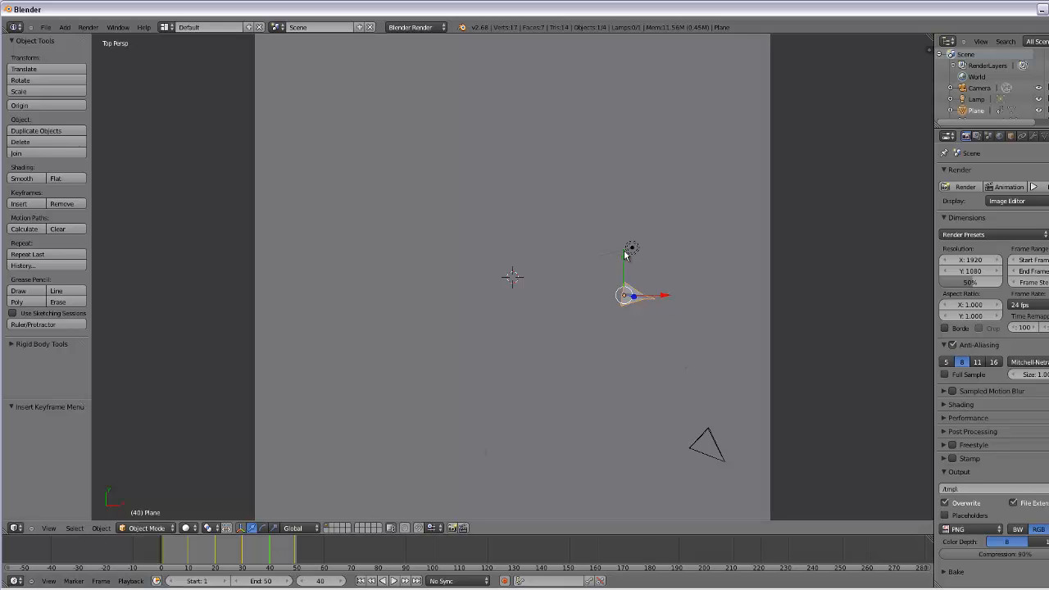
mouse_move(625, 259)
left_mouse_down()
mouse_move(629, 241)
mouse_move(629, 258)
left_mouse_up()
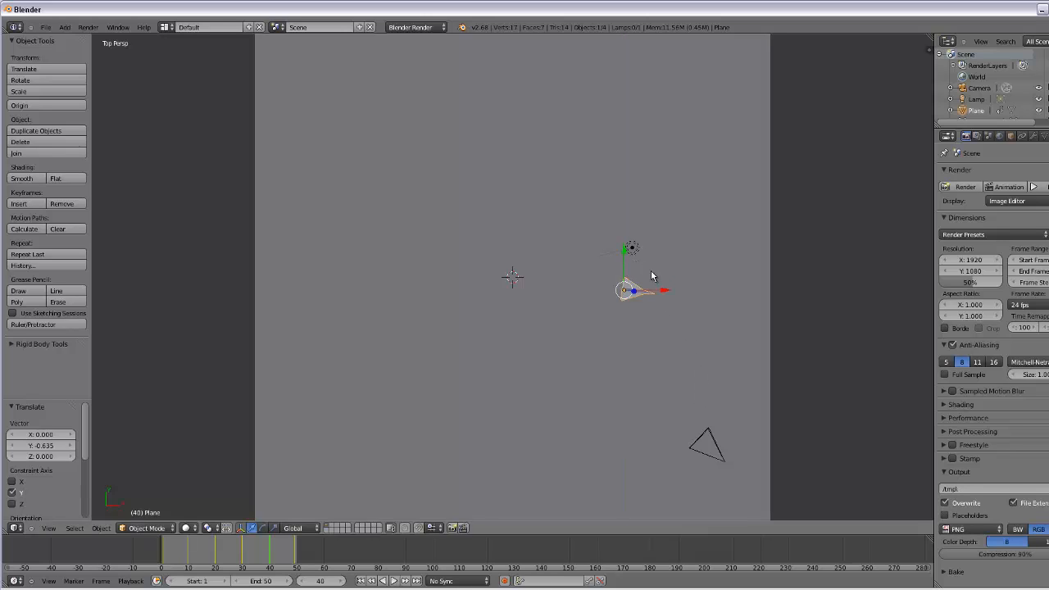
key("r")
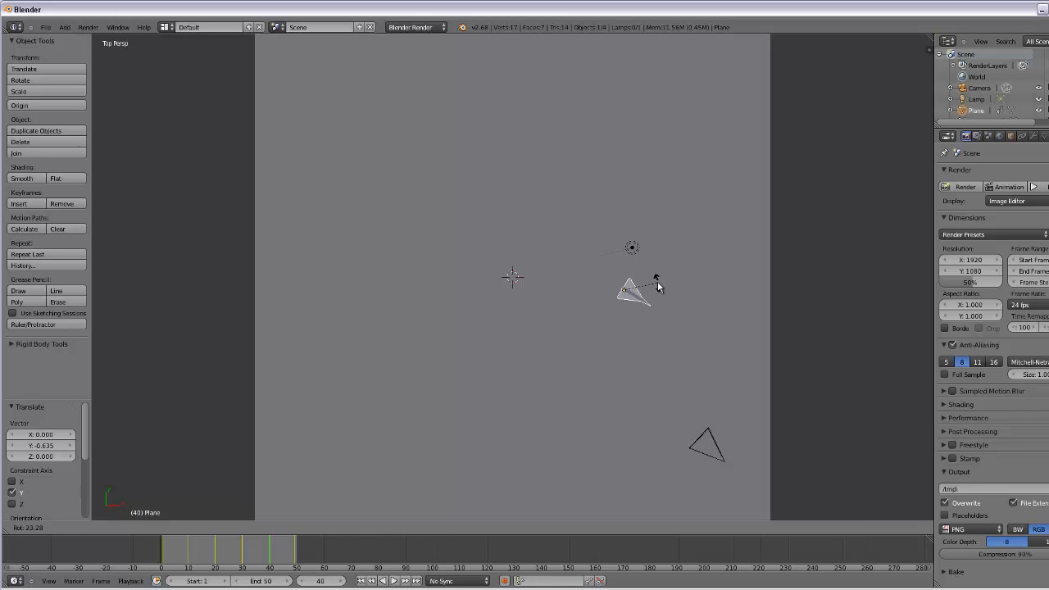
left_click(658, 287)
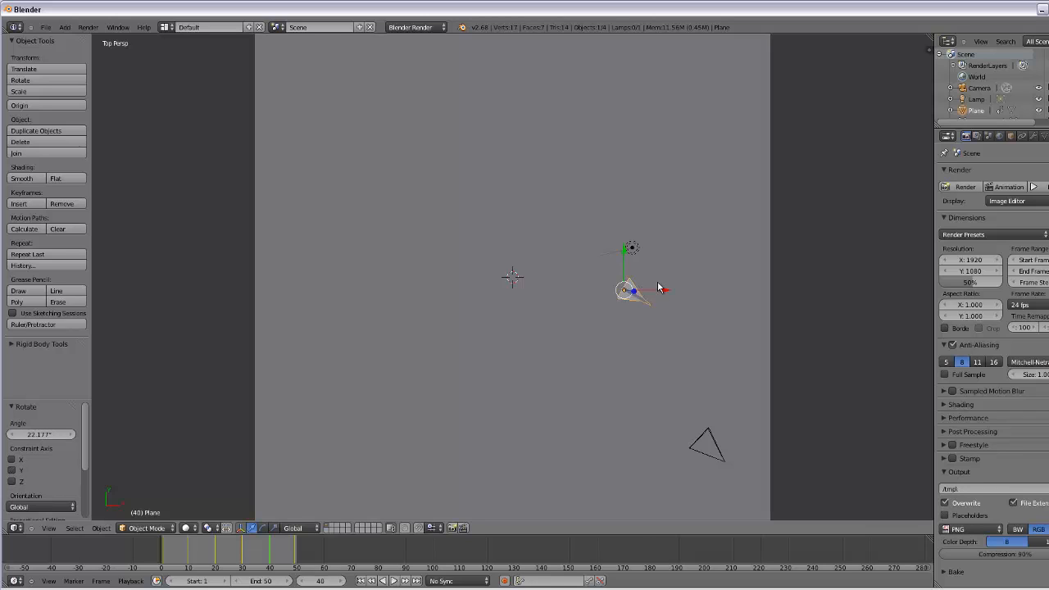
key("i")
left_click(440, 362)
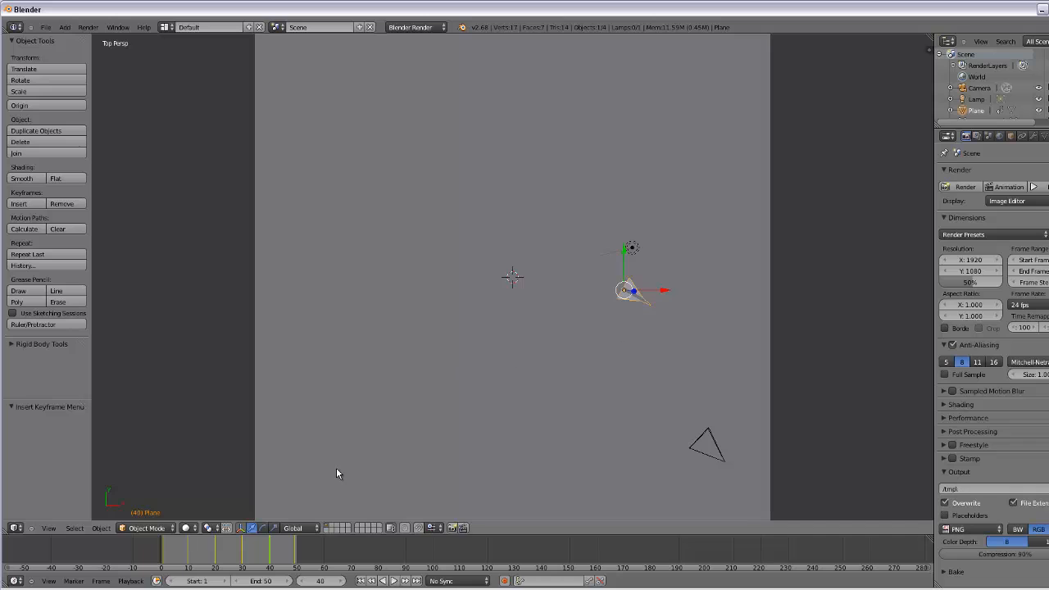
- Rotate the airplane about 32.4° in top view at frame 49 and key LocRotScale there
left_click_drag(270, 549, 296, 541)
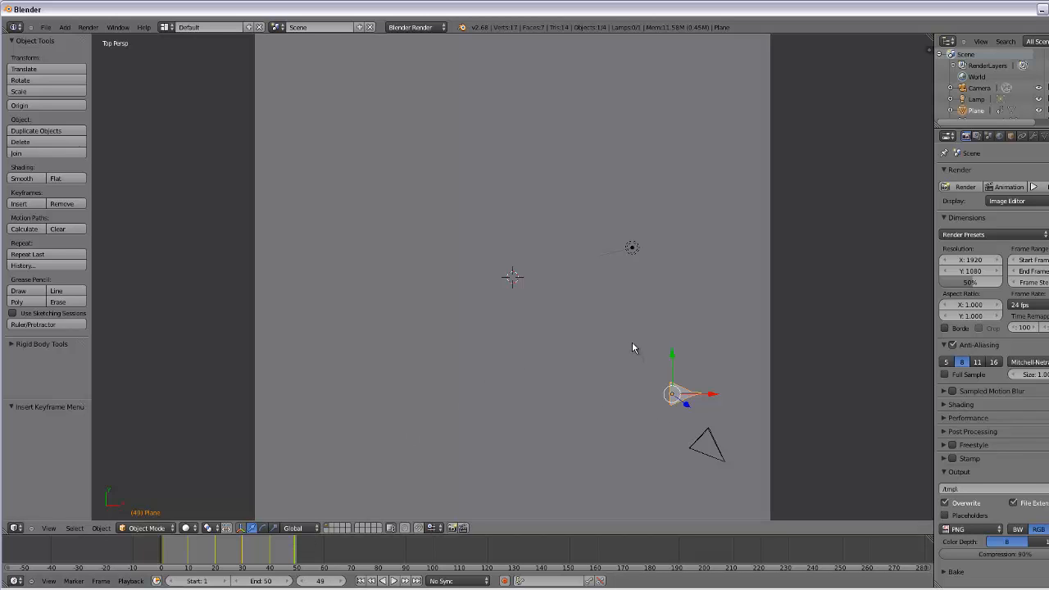
key("r")
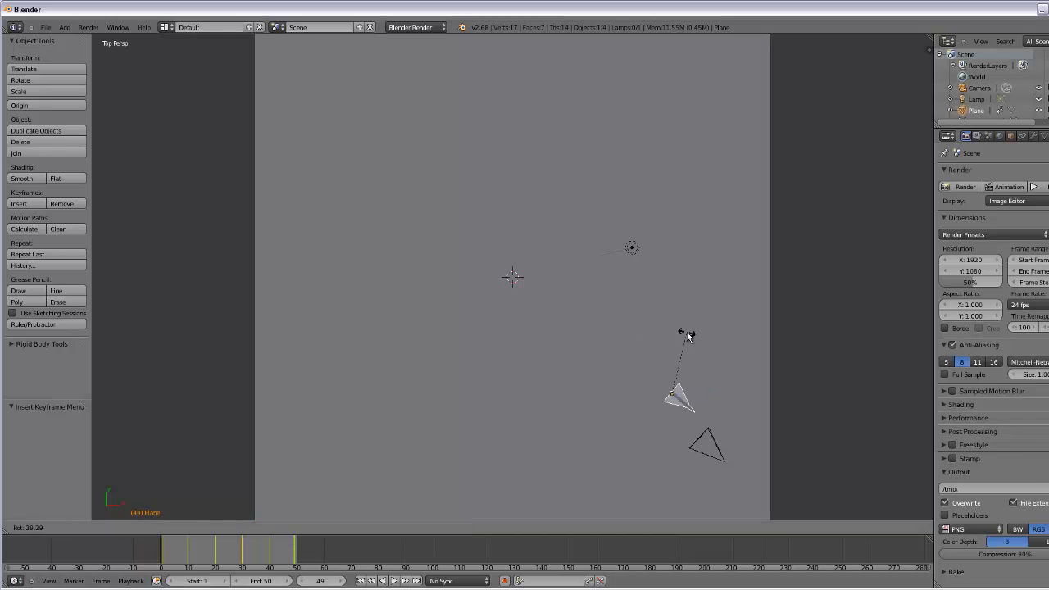
left_click(680, 332)
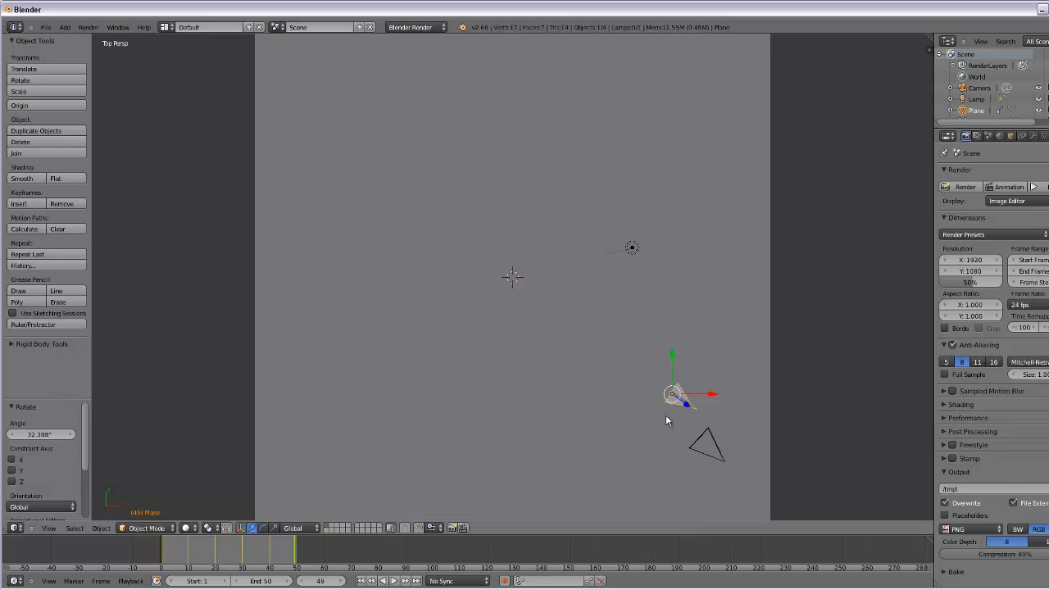
key("i")
left_click(593, 383)
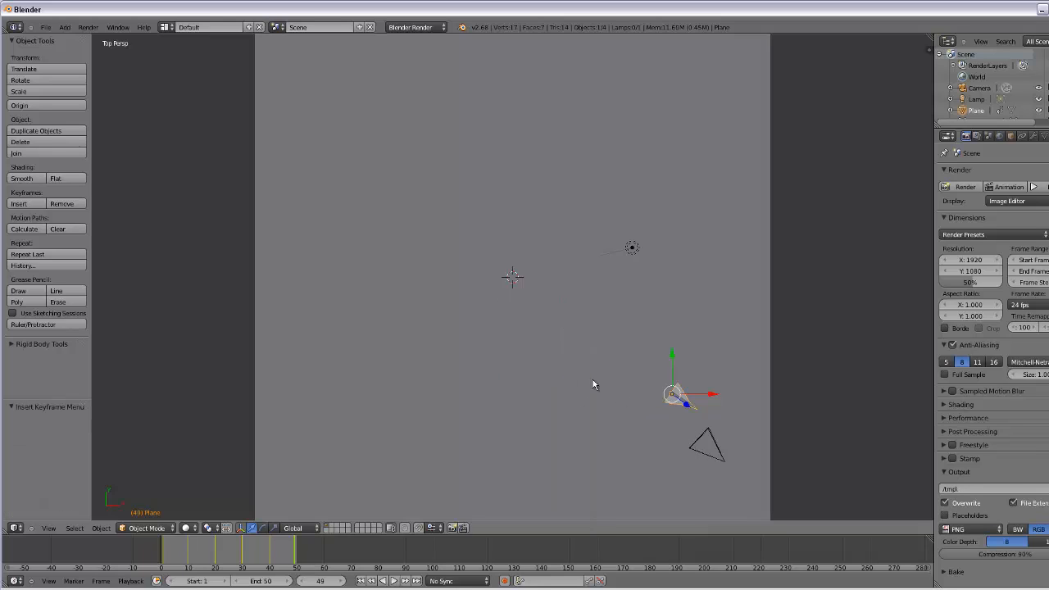
- Rotate the airplane about another 17.5° at frame 40 and replace its LocRotScale keyframe there
left_click_drag(297, 556, 270, 556)
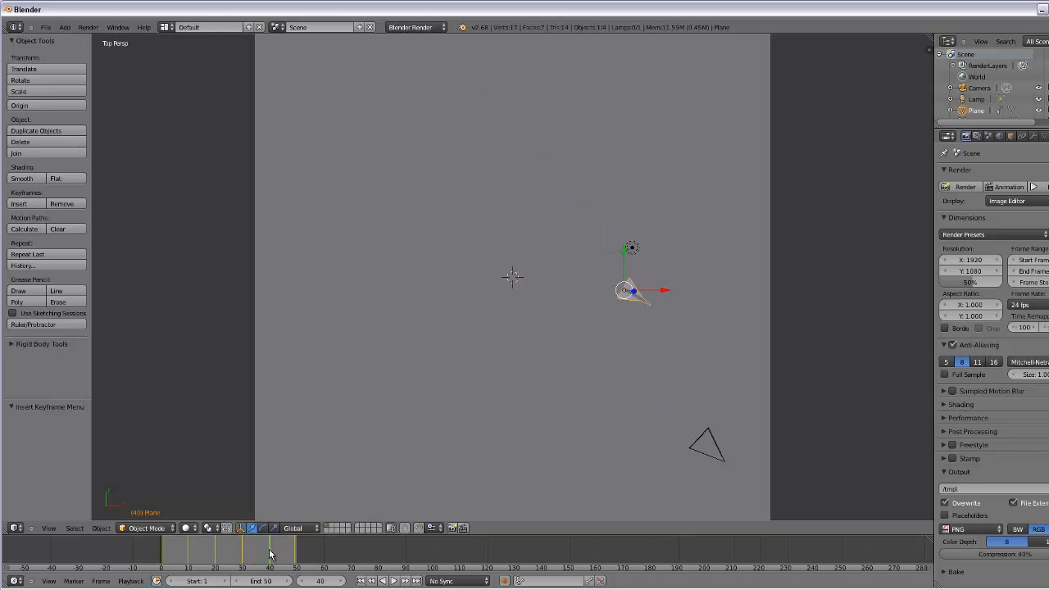
key("r")
left_click(675, 258)
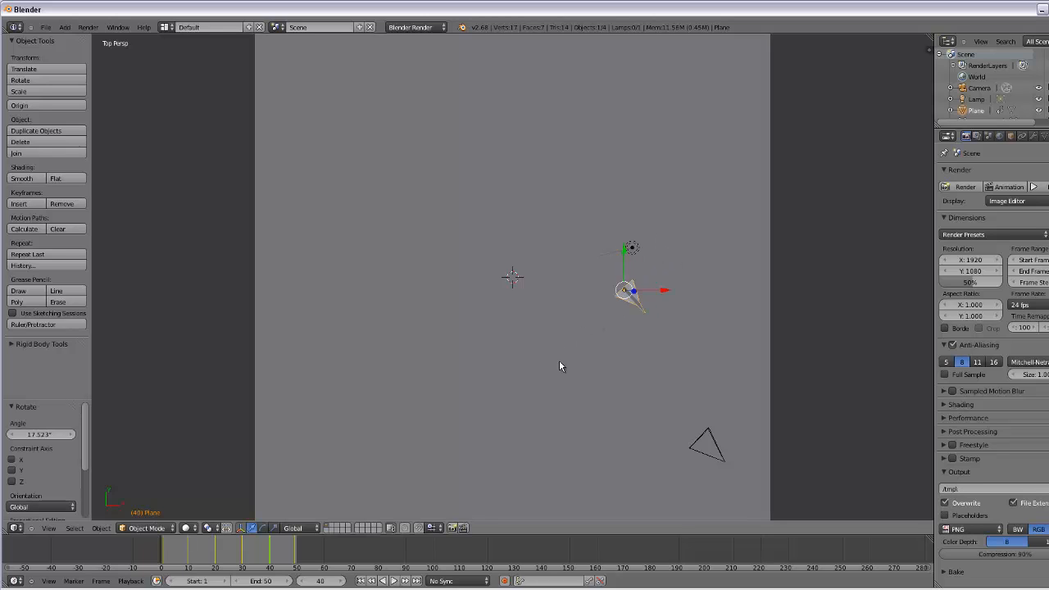
key("i")
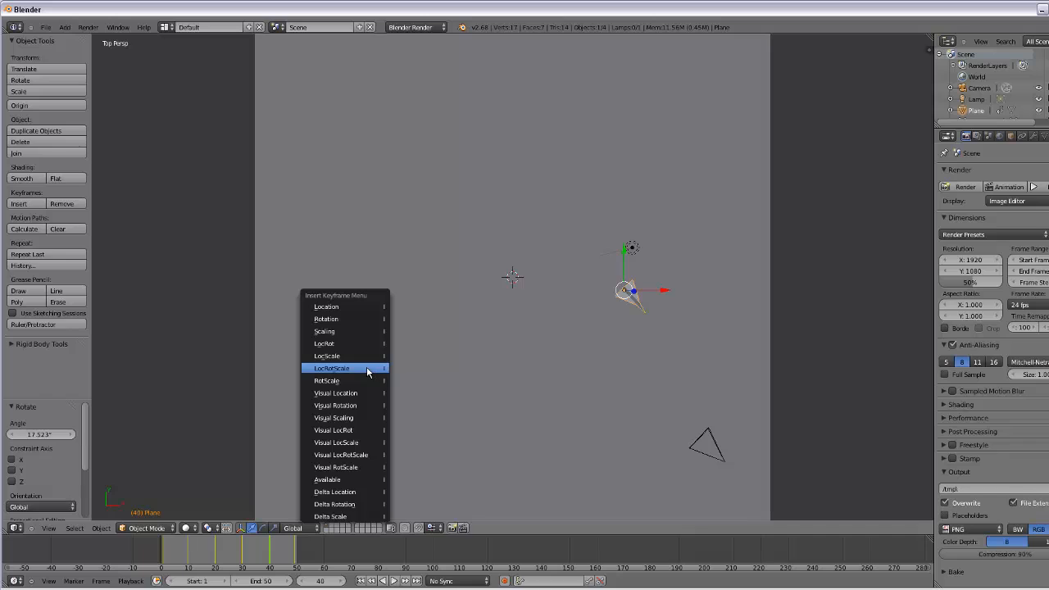
left_click(367, 367)
- Rotate the airplane about another 10.6° in top view at frame 49
left_click_drag(273, 547, 295, 547)
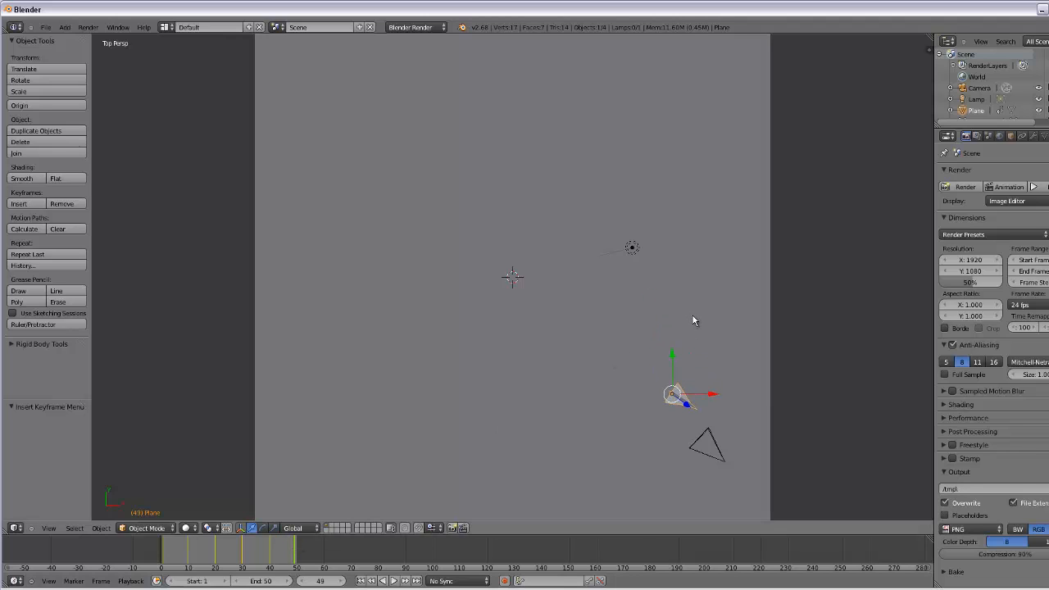
key("r")
left_click(705, 330)
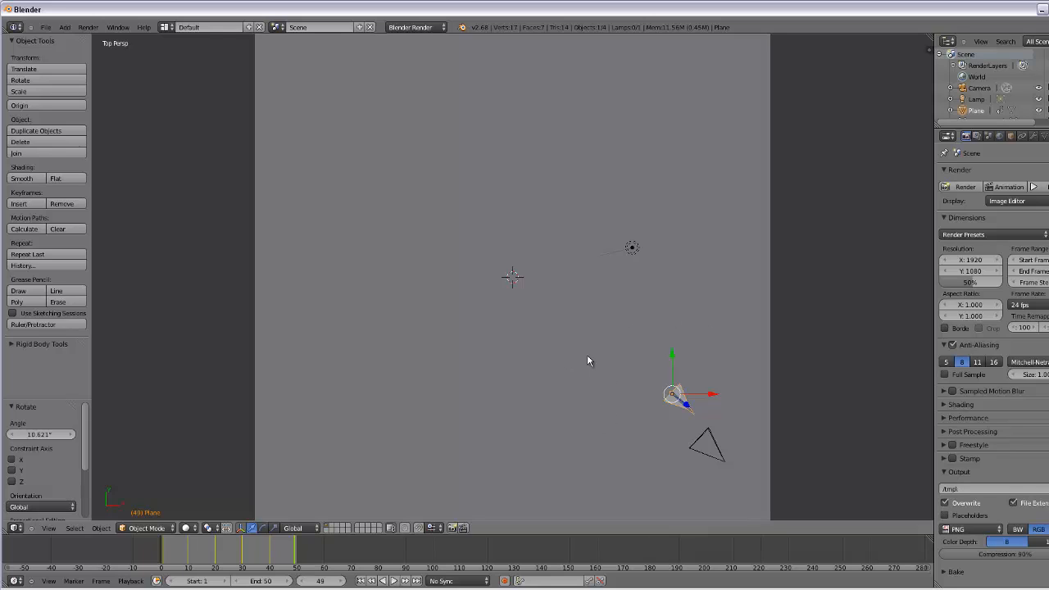
- Bank the airplane about -15.2° at frame 10 in a low perspective view and replace its LocRotScale keyframe
middle_click_drag(425, 419, 621, 356)
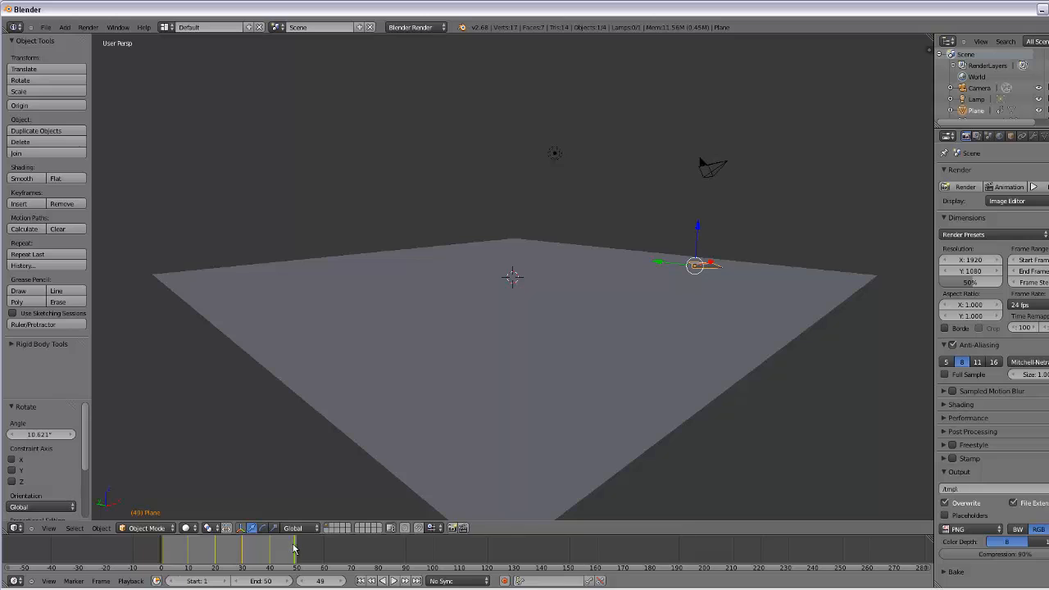
left_click_drag(296, 549, 237, 541)
middle_click_drag(314, 374, 380, 464)
left_click_drag(290, 545, 183, 547)
middle_click_drag(508, 405, 540, 379)
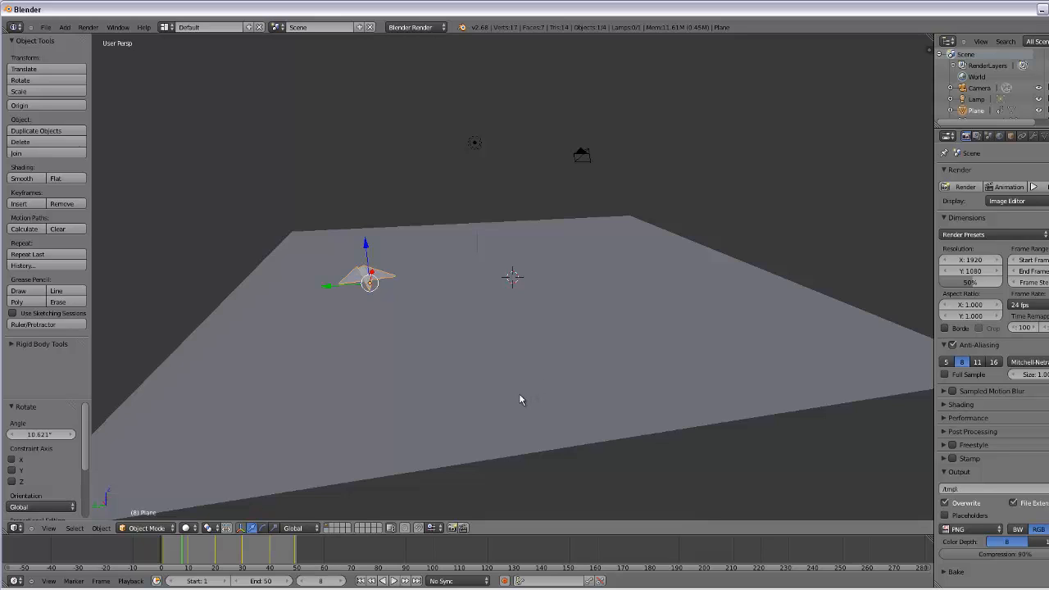
left_click(187, 556)
mouse_move(176, 556)
left_mouse_down()
mouse_move(164, 556)
mouse_move(189, 556)
left_mouse_up()
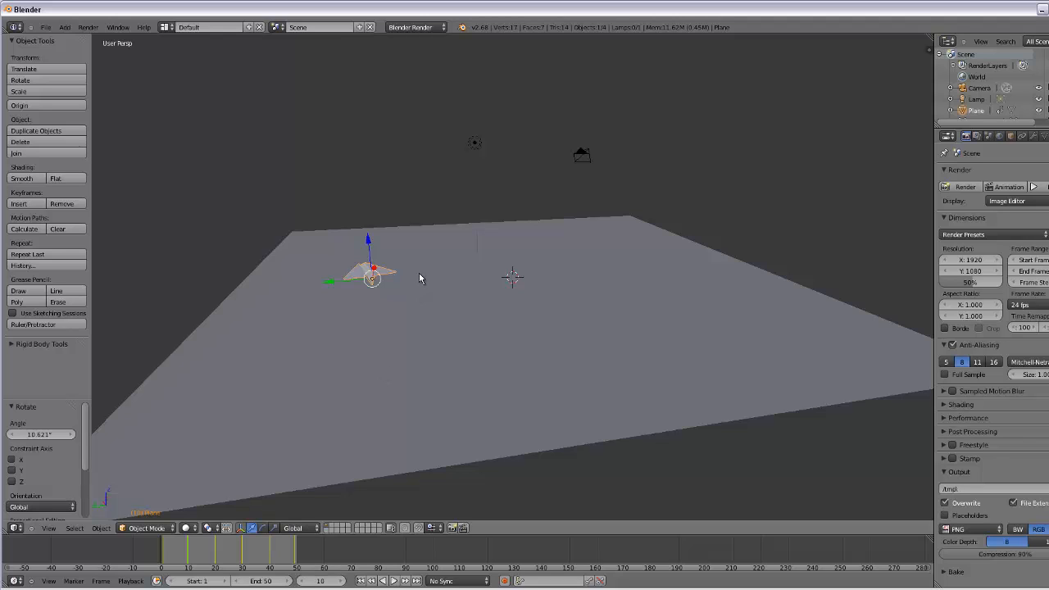
middle_click_drag(471, 392, 466, 387)
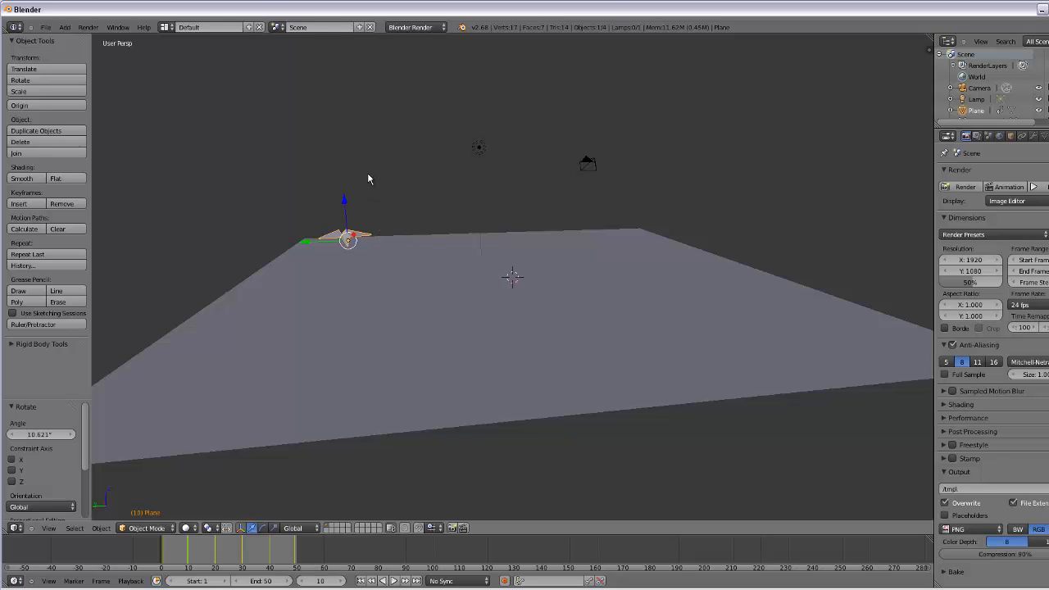
key("r")
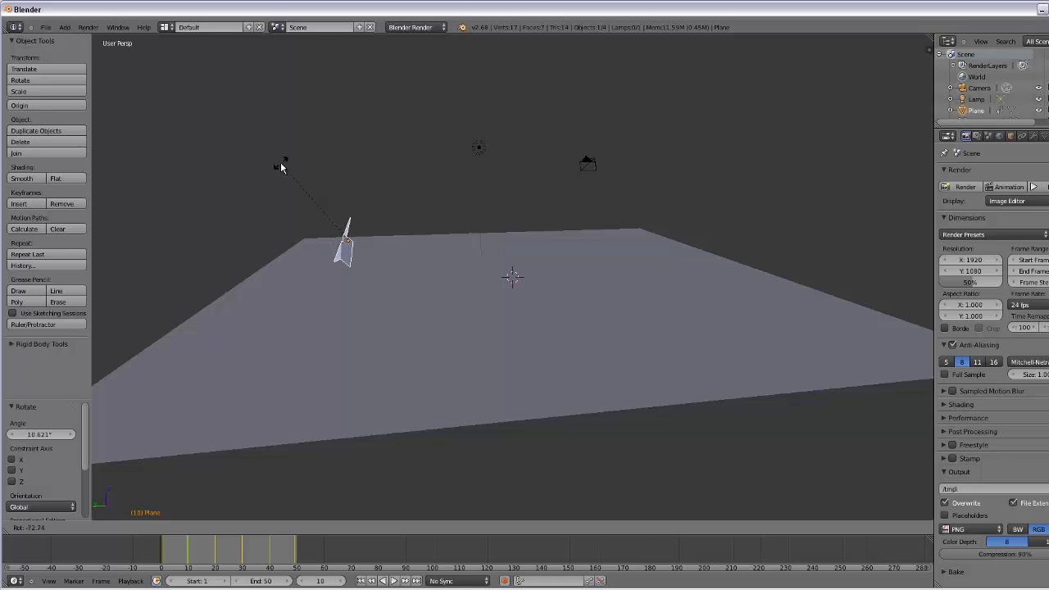
left_click(369, 175)
mouse_move(386, 330)
middle_mouse_down()
mouse_move(363, 341)
mouse_move(440, 342)
mouse_move(387, 332)
mouse_move(387, 323)
mouse_move(390, 341)
middle_mouse_up()
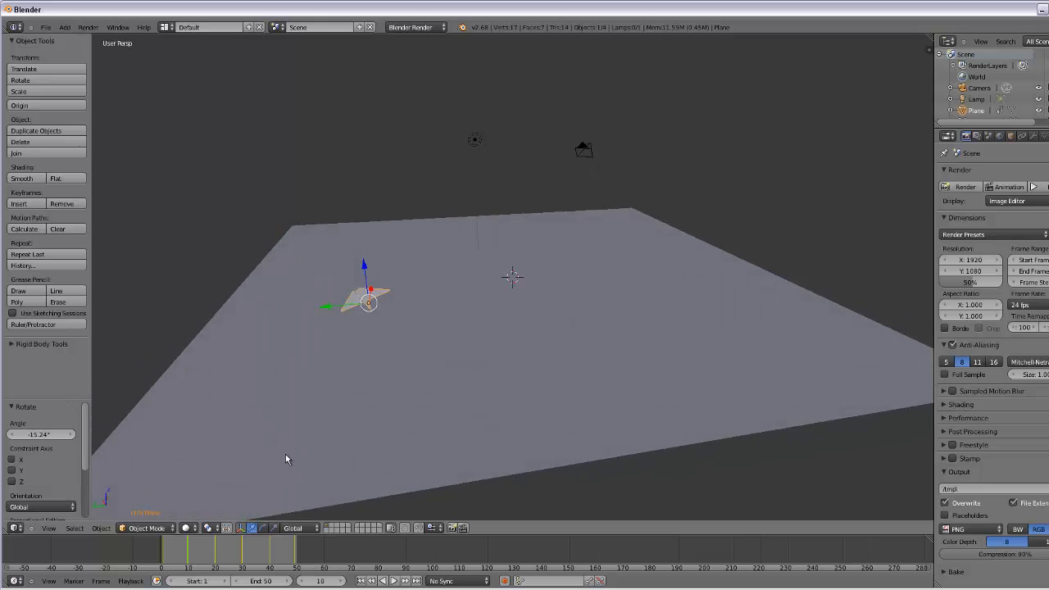
key("i")
left_click(280, 420)
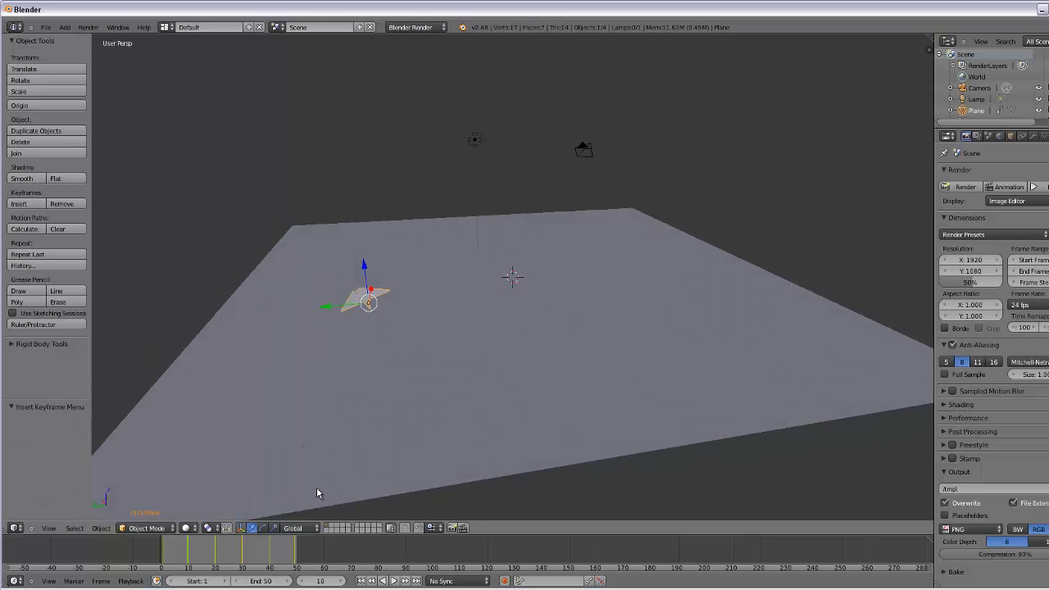
- Reorient the airplane at frame 20 with successive rotations of about 11°, -3.9° and 10° from different perspective angles
left_click_drag(186, 547, 214, 547)
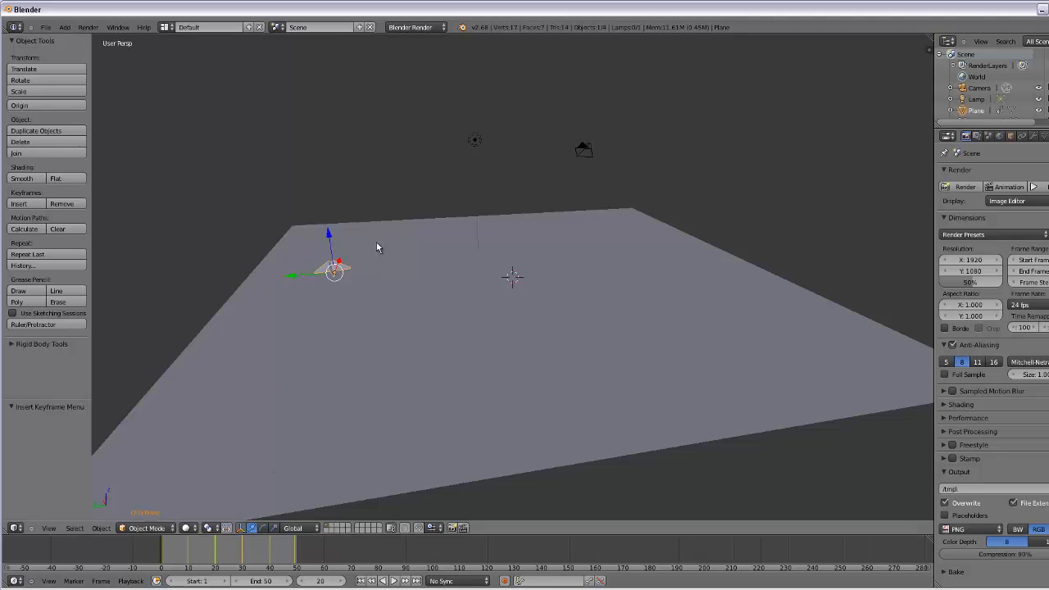
middle_click_drag(376, 247, 383, 308)
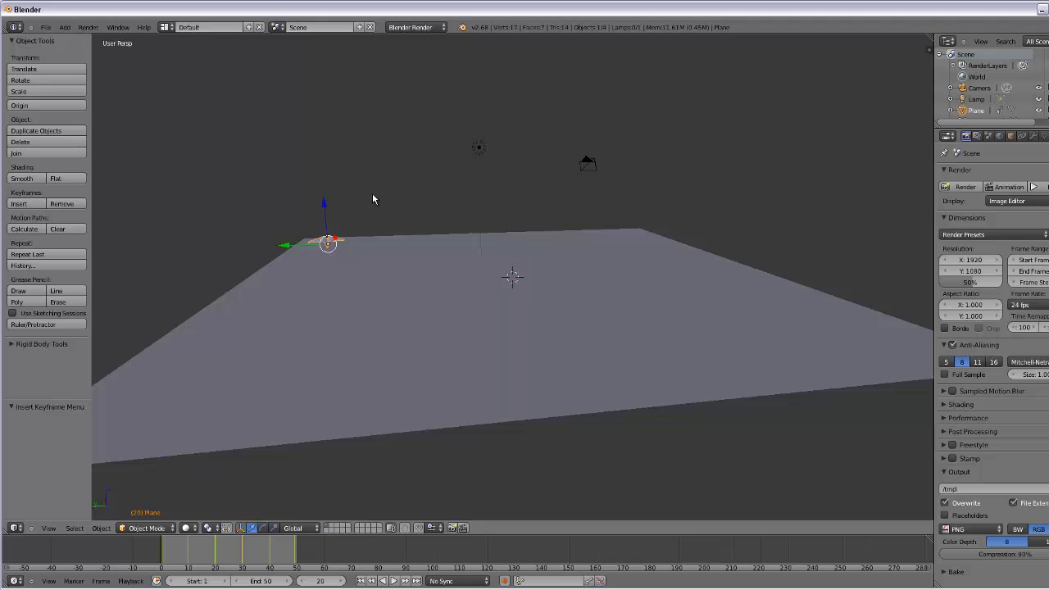
key("r")
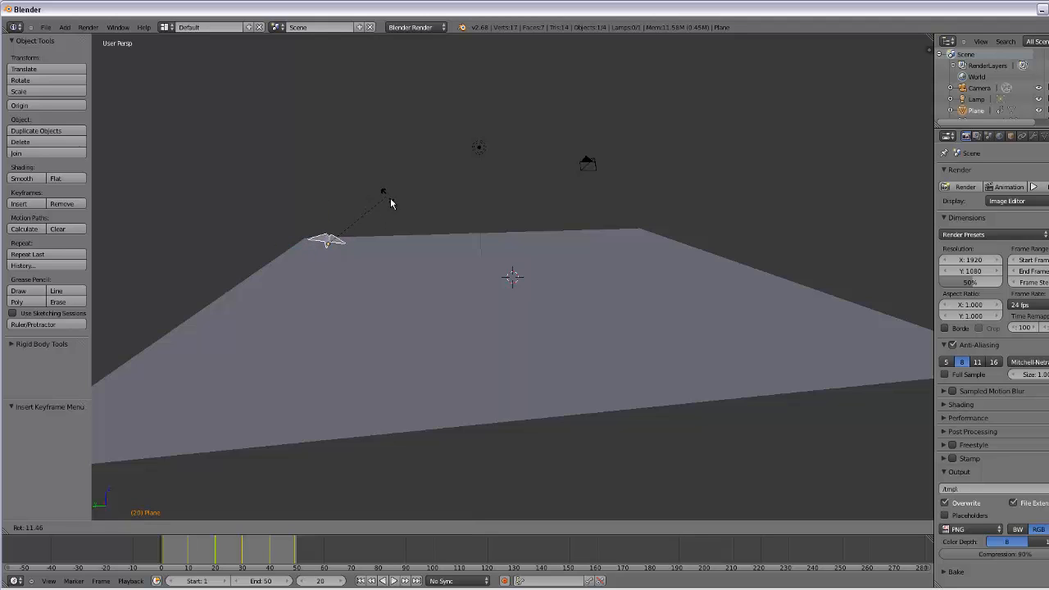
left_click(390, 198)
middle_click_drag(392, 290, 368, 270)
key("r")
left_click(375, 150)
key("r")
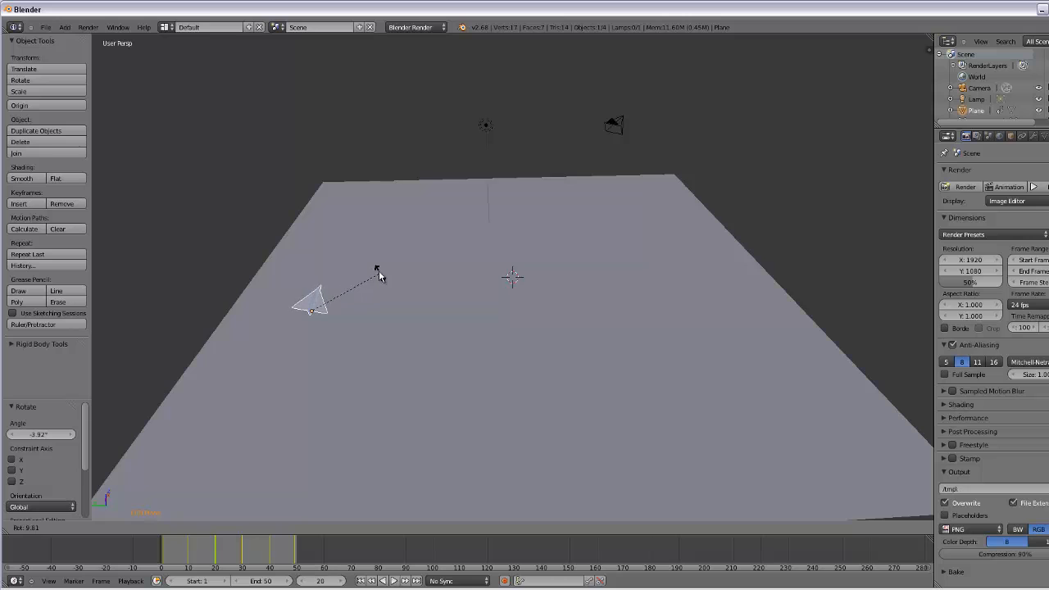
left_click(376, 273)
- Rotate the airplane about -7.4° as seen from its side at frame 20 and replace the LocRotScale keyframe
middle_click_drag(352, 387, 544, 212)
key("r")
left_click(535, 219)
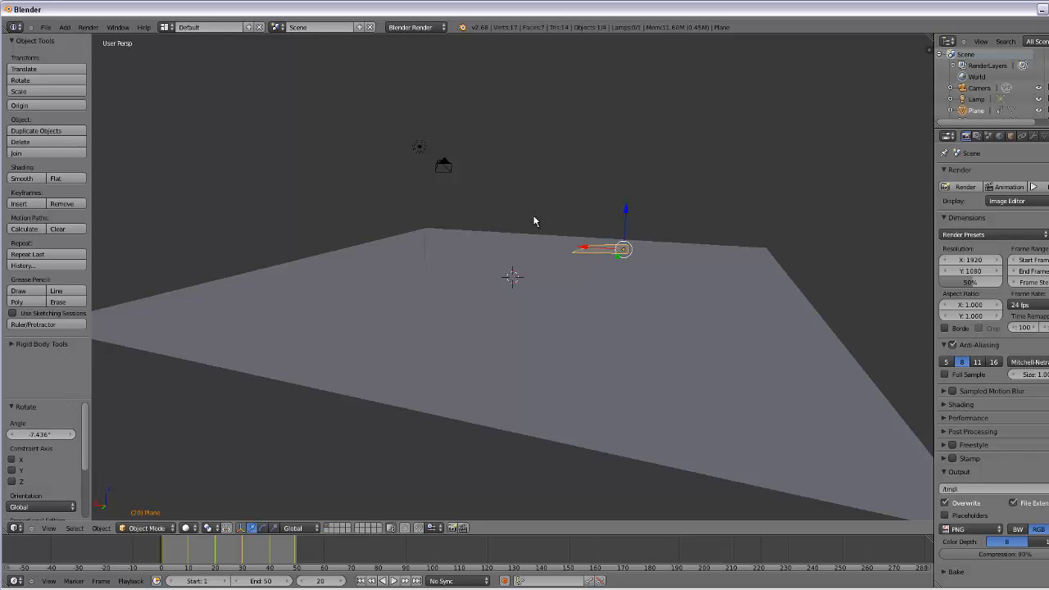
middle_click_drag(621, 311, 410, 336)
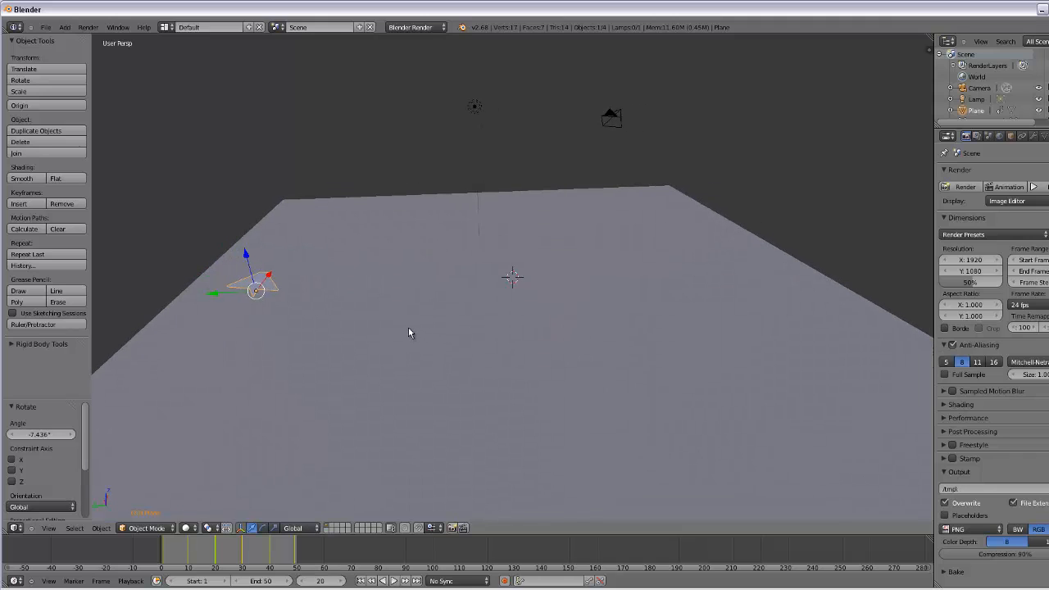
key("i")
left_click(408, 331)
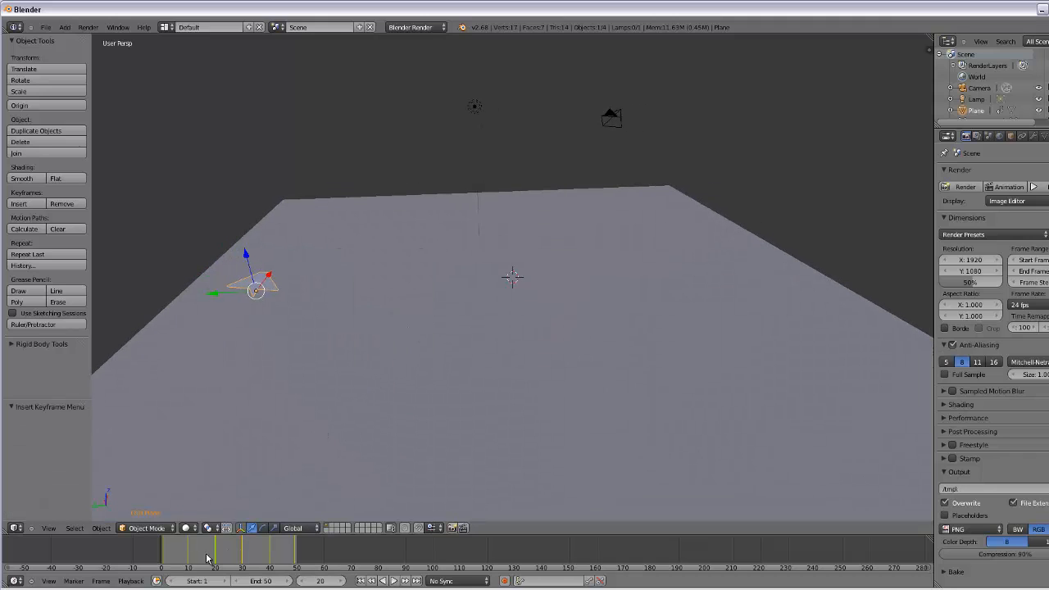
- Bank the airplane about 12.8° at frame 30, and rotate it about another 6° from a side perspective
left_click_drag(212, 558, 242, 557)
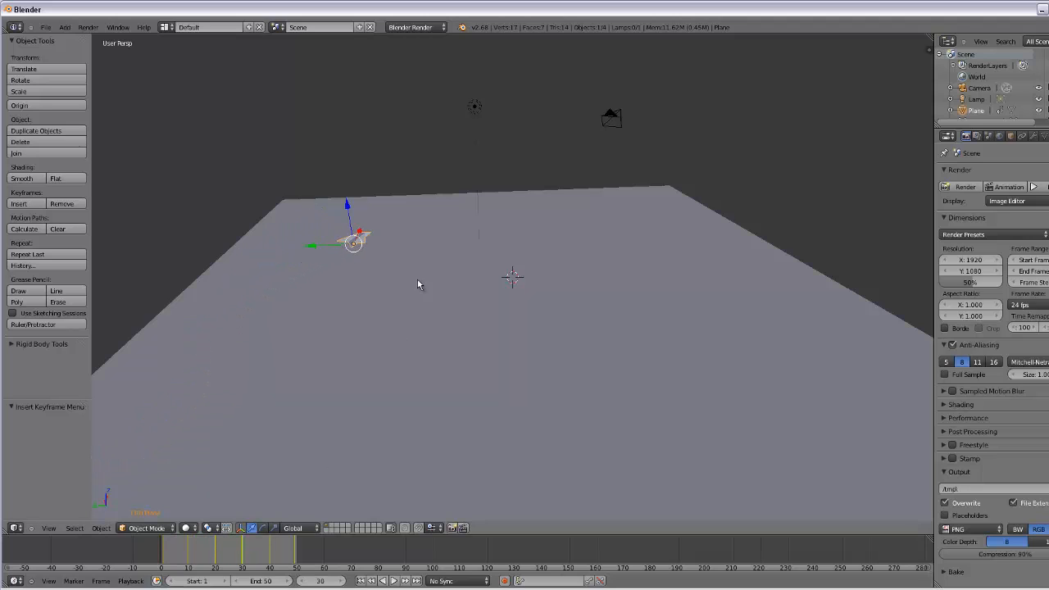
middle_click_drag(414, 296, 448, 305)
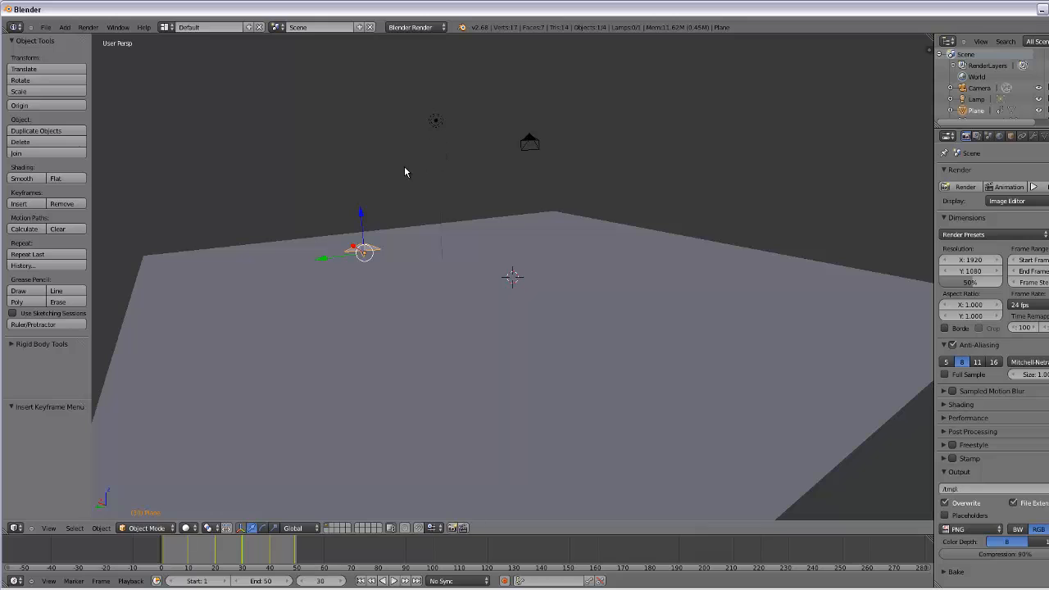
key("r")
left_click(426, 178)
middle_click_drag(425, 179, 393, 226)
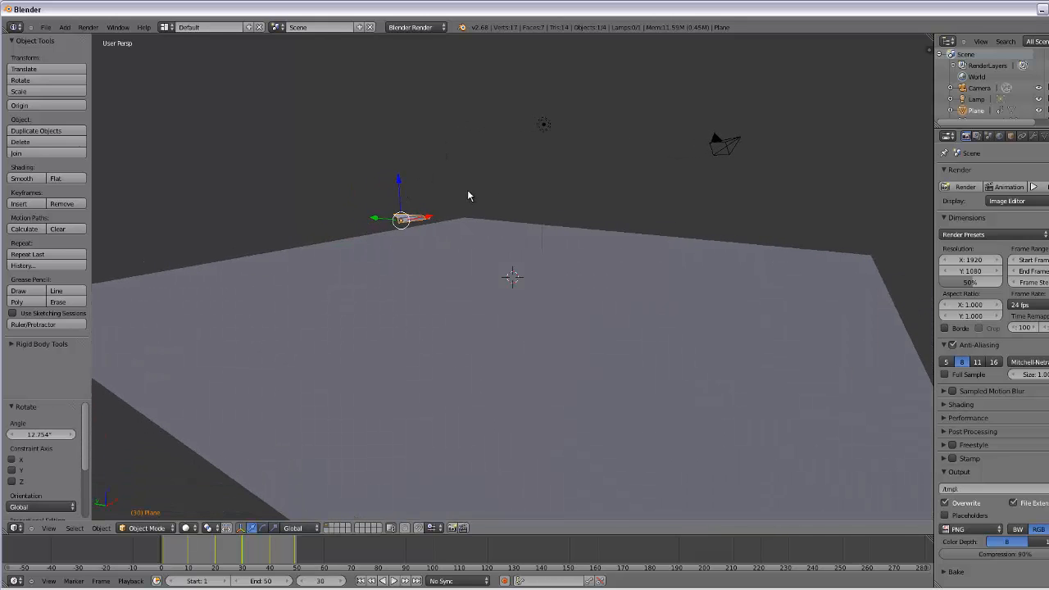
key("r")
left_click(477, 200)
middle_click_drag(340, 351, 394, 341)
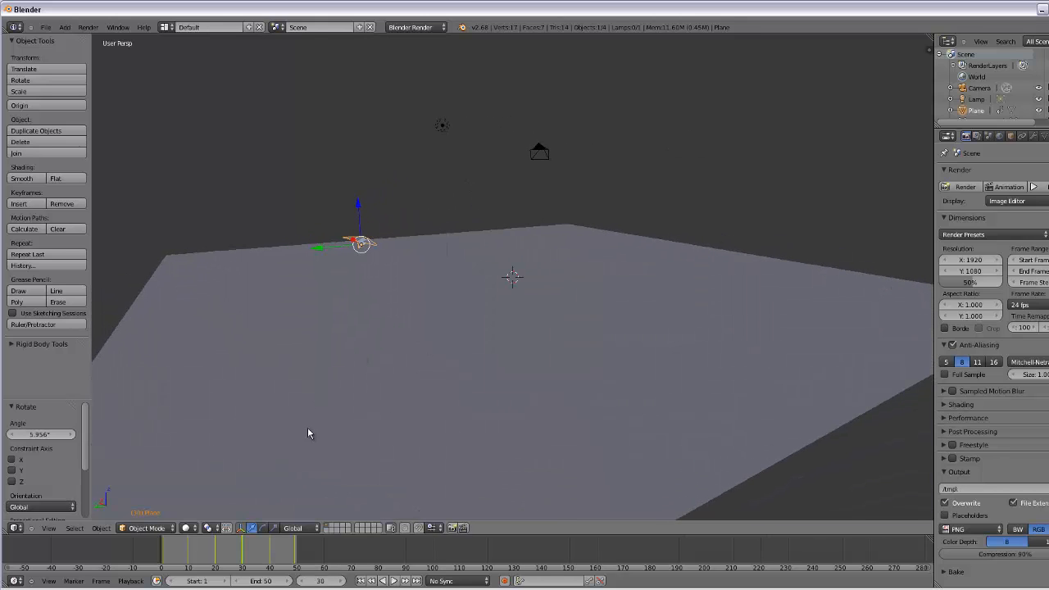
- Scrub back to frame 1 and play the animation from two perspective angles to review the flight
left_click_drag(245, 551, 269, 542)
middle_click_drag(509, 304, 438, 287)
left_click_drag(238, 553, 191, 580)
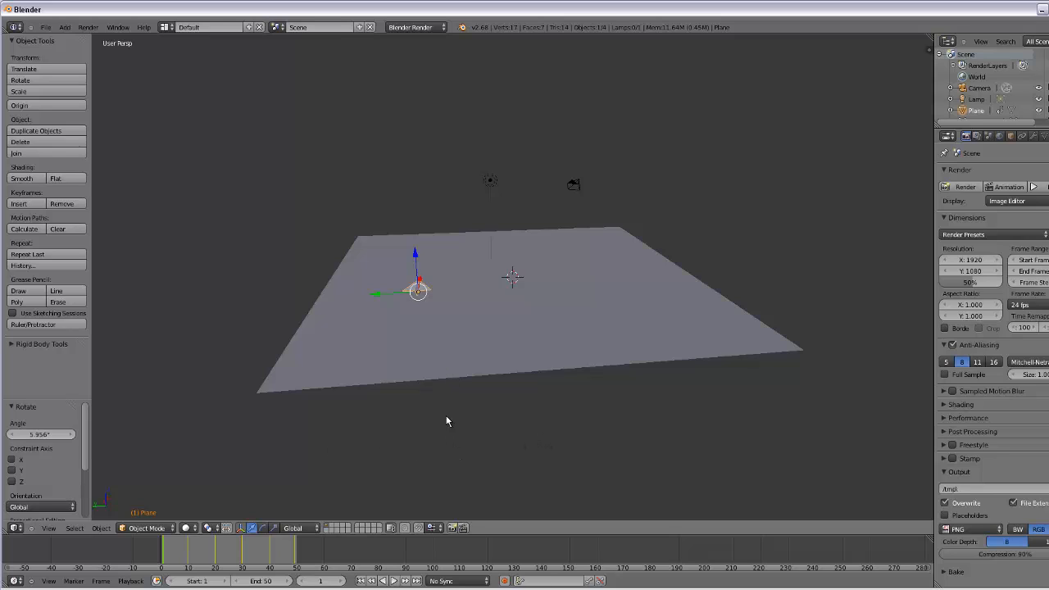
left_click(395, 581)
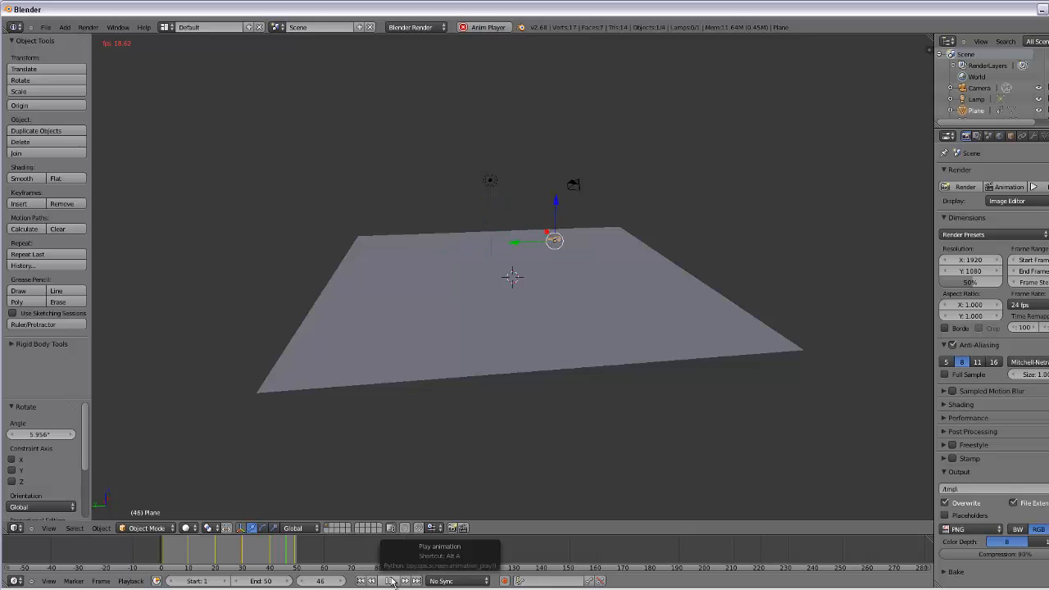
left_click(392, 581)
middle_click_drag(672, 424, 580, 418)
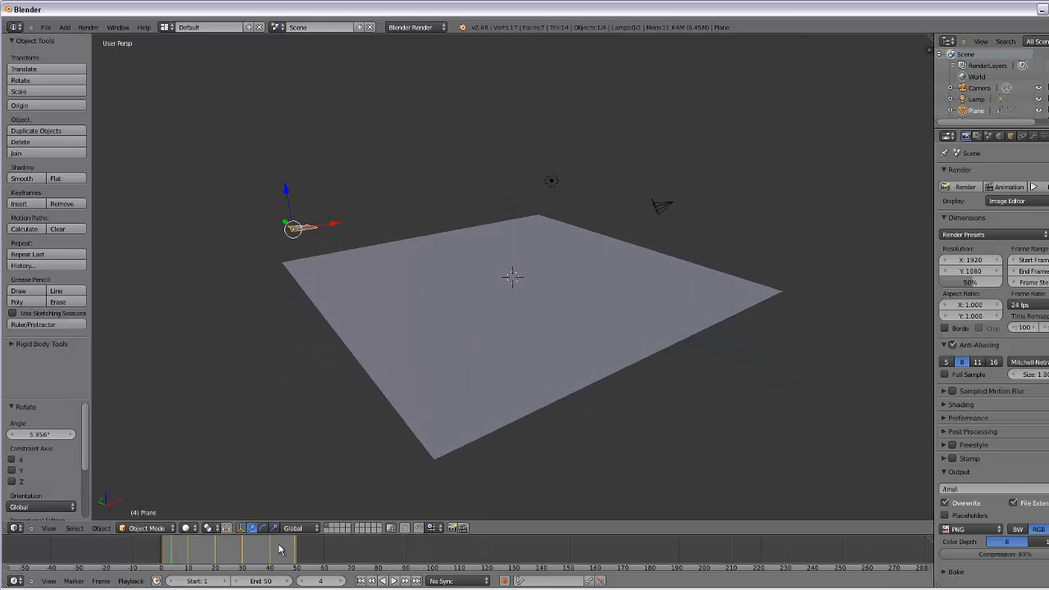
left_click(394, 581)
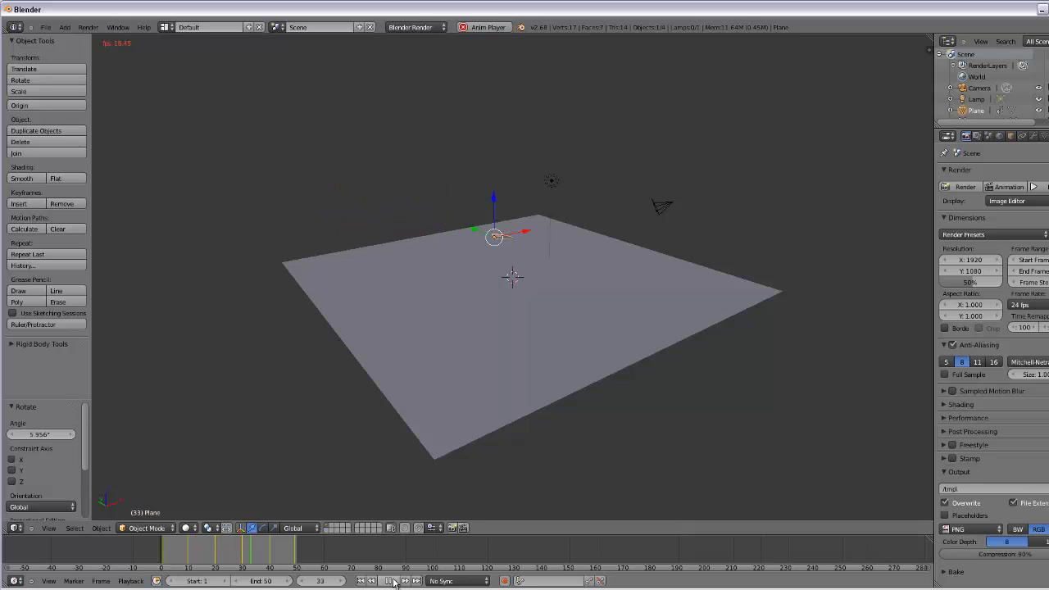